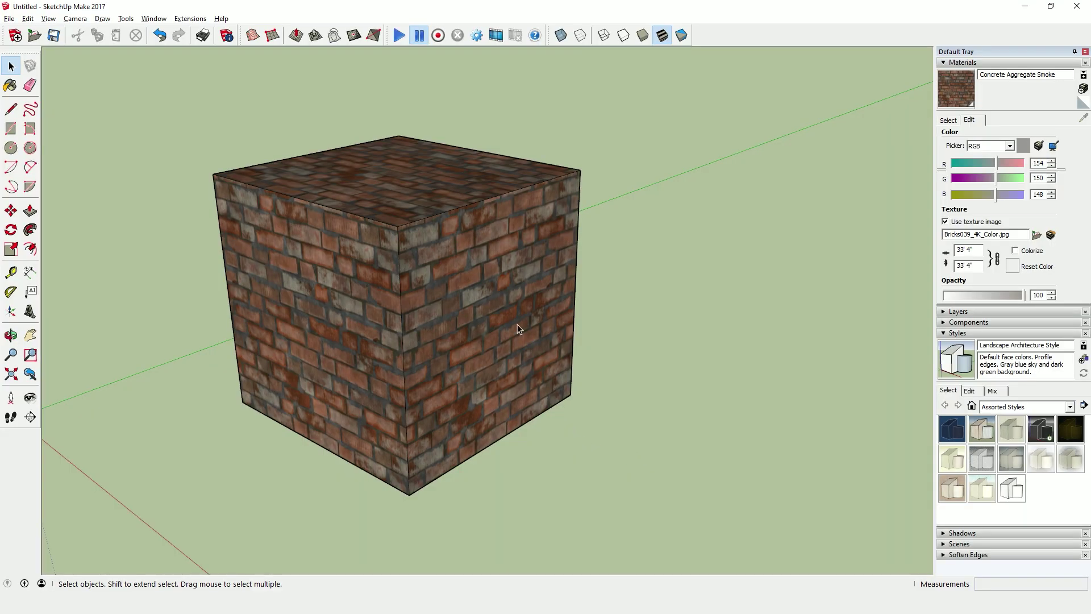
- On the cube's right face, drag the brick texture and its pins to move, rescale and distort it
left_click(478, 291)
left_click(33, 19)
mouse_move(51, 285)
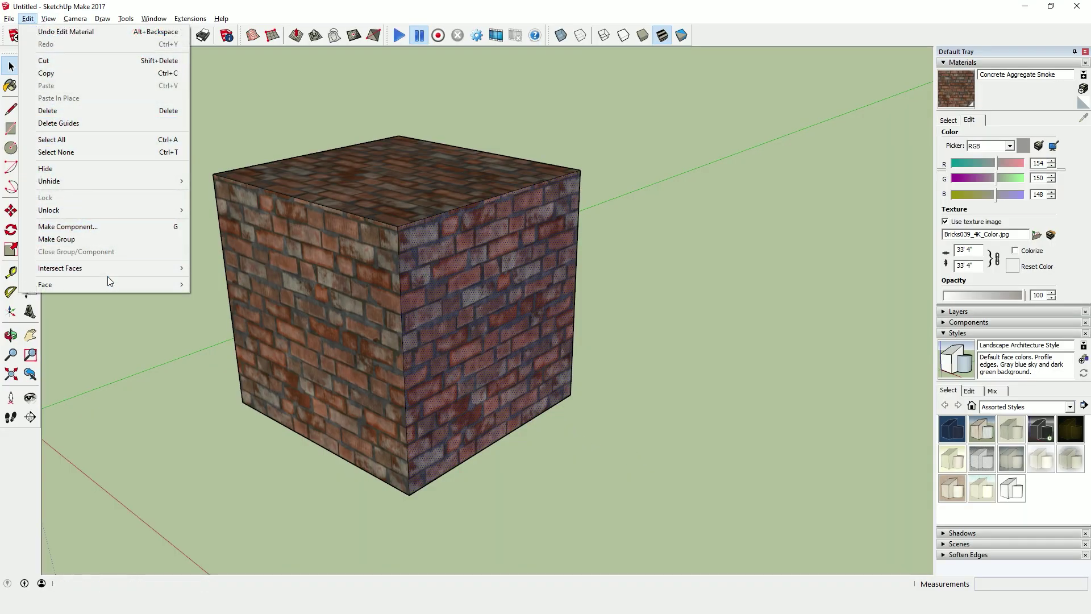
mouse_move(217, 384)
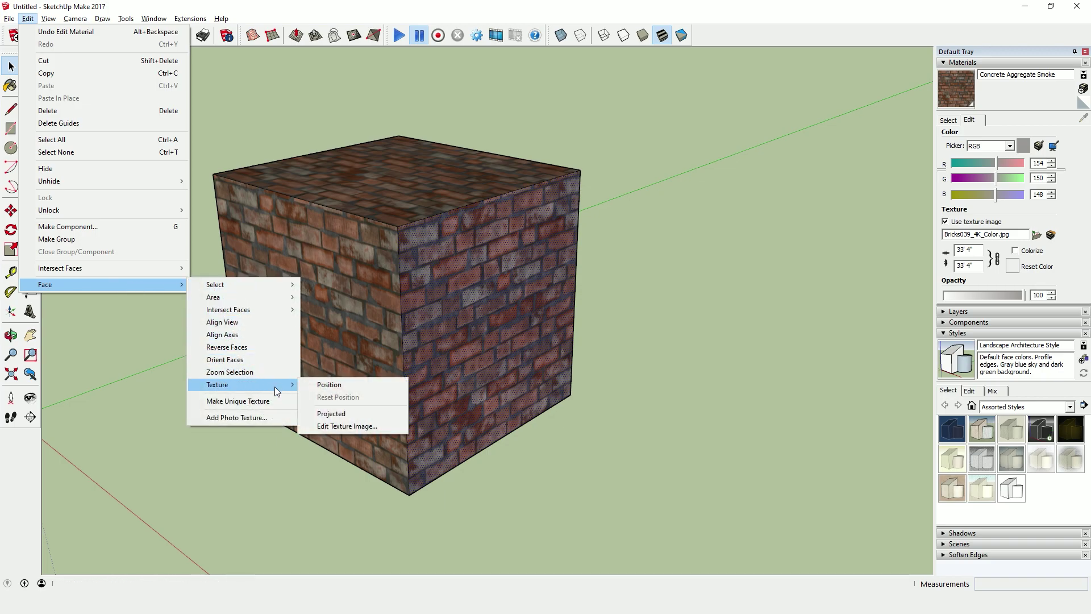
left_click(390, 384)
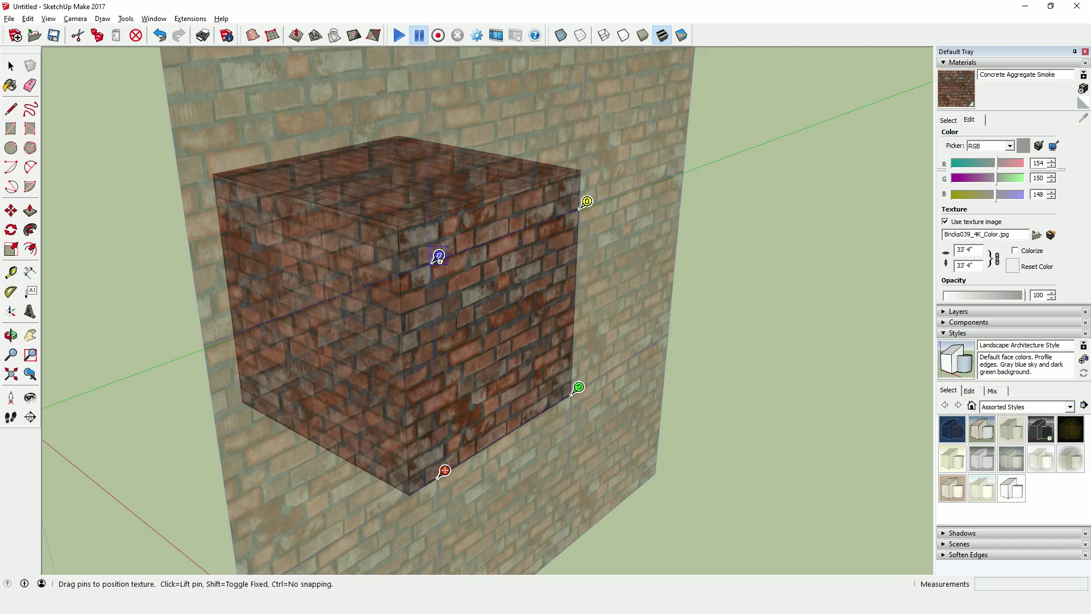
mouse_move(437, 258)
left_mouse_down()
mouse_move(437, 304)
mouse_move(438, 255)
left_mouse_up()
left_click_drag(512, 341, 546, 366)
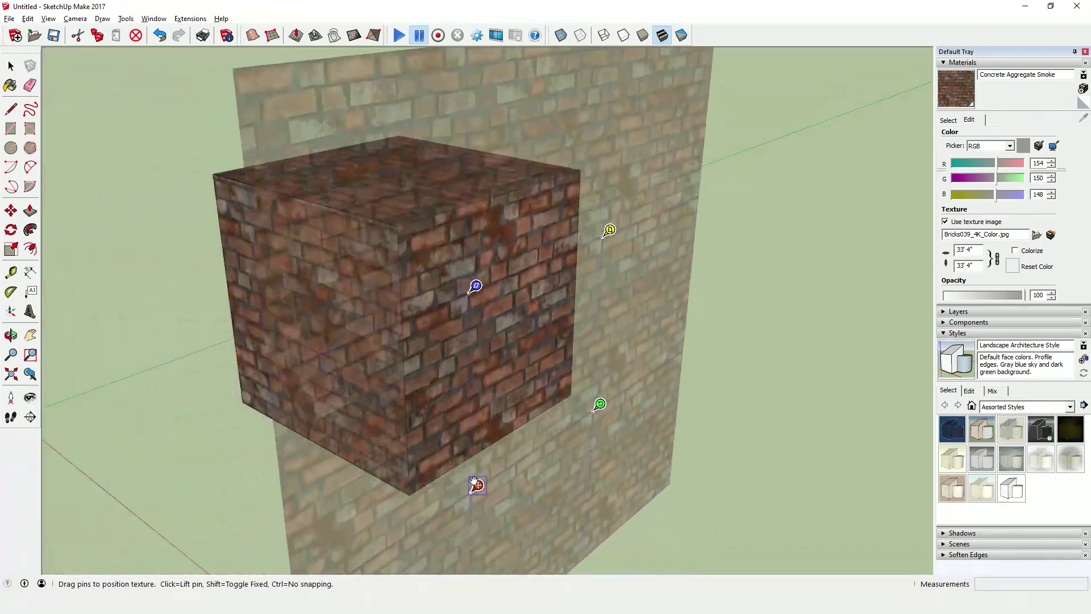
left_click_drag(547, 393, 491, 339)
left_click_drag(575, 181, 566, 210)
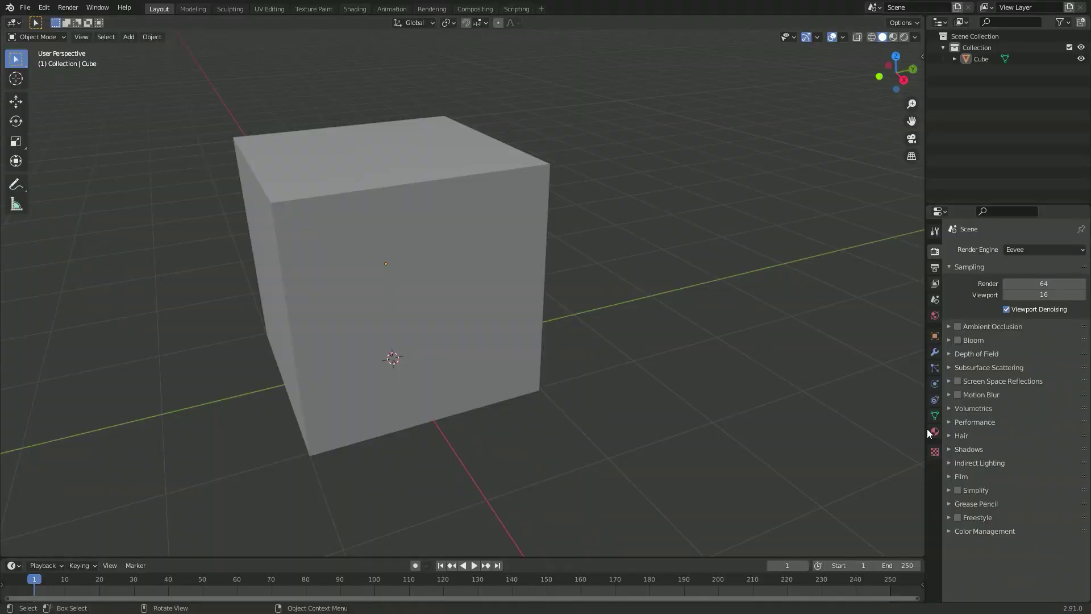
- Add a second material slot holding a new material named 'Custom Image'
left_click(934, 431)
left_click(1080, 249)
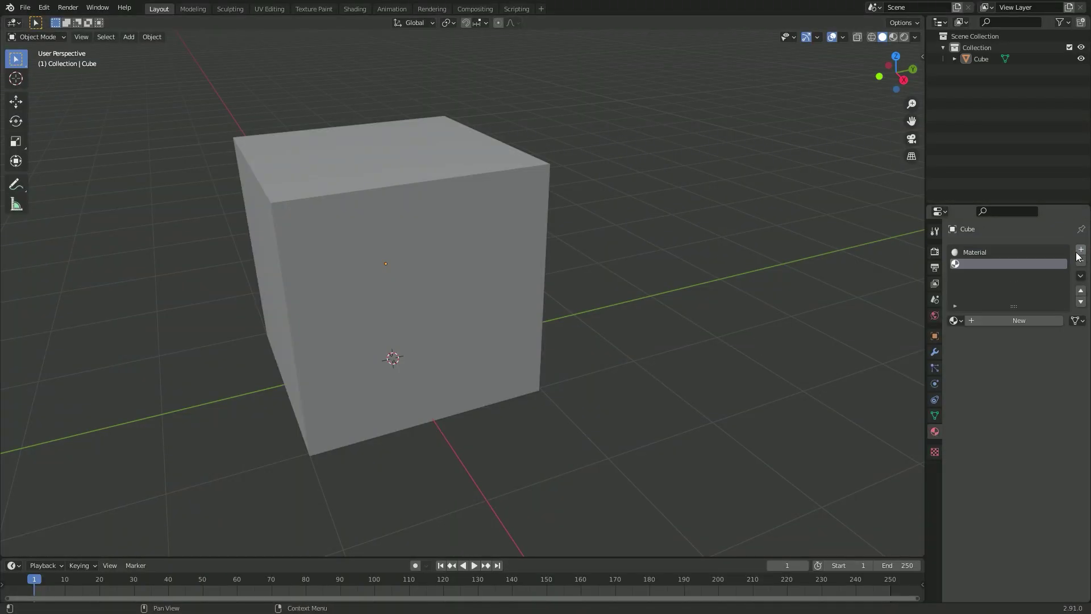
left_click(1026, 320)
double_click(1023, 322)
type("c")
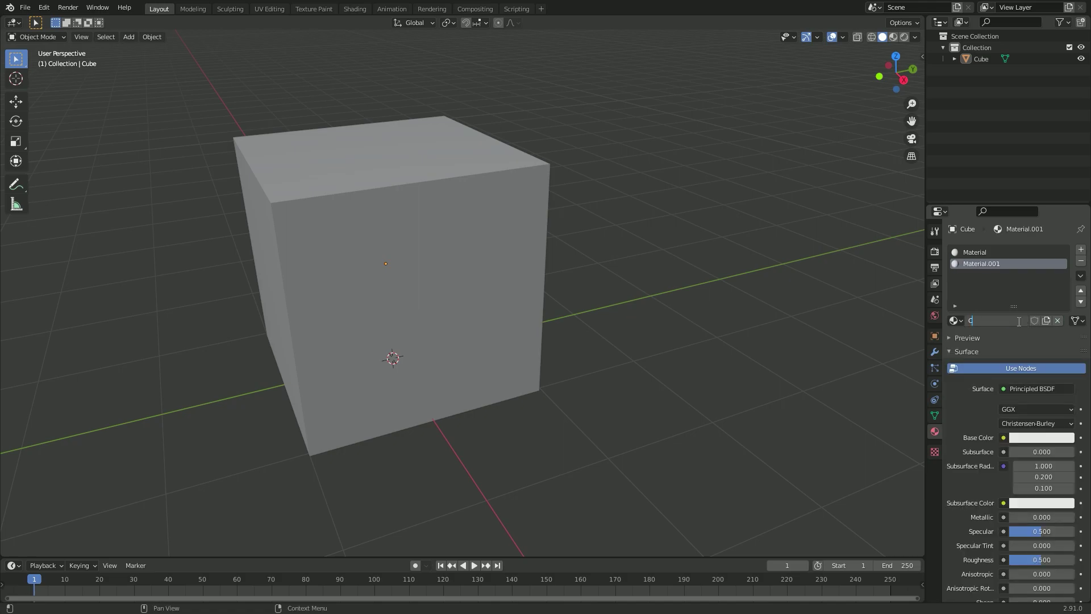
type("ustom Image")
key("Return")
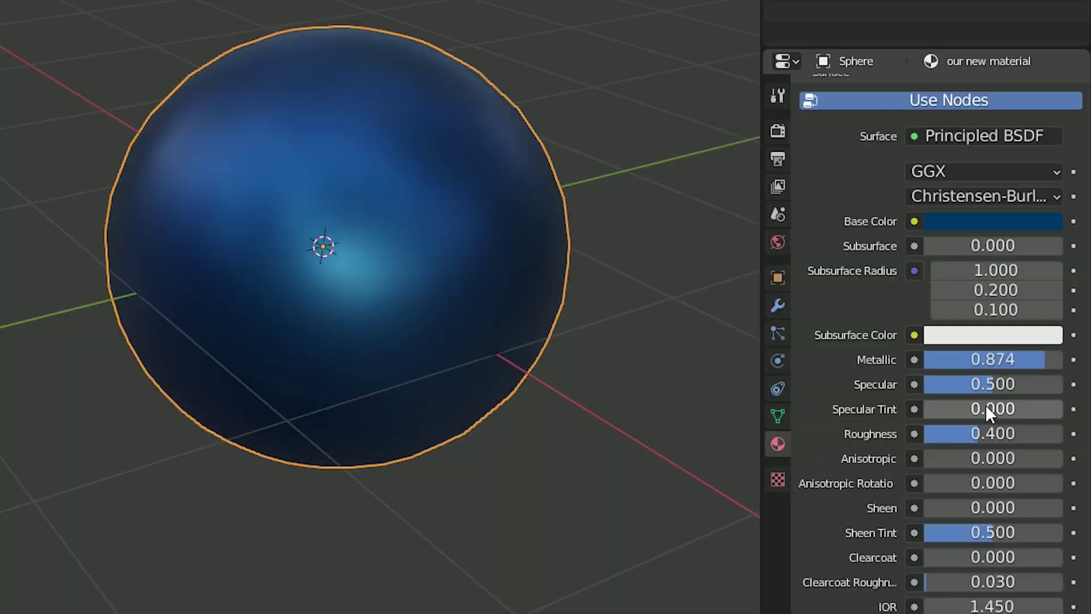
left_click_drag(986, 383, 1024, 384)
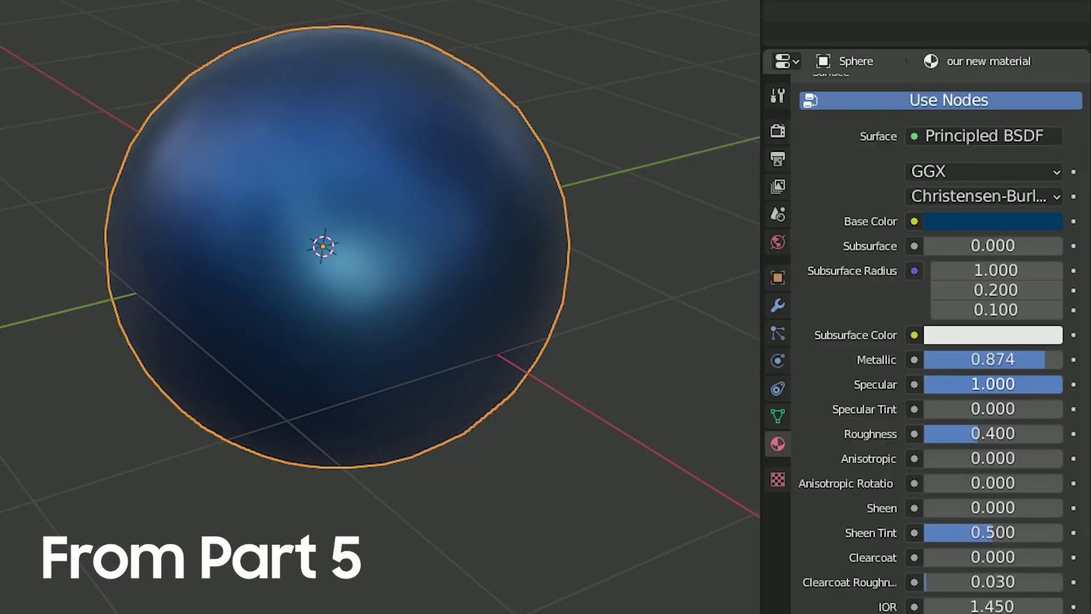
mouse_move(993, 383)
left_mouse_down()
mouse_move(980, 383)
mouse_move(1021, 408)
left_mouse_up()
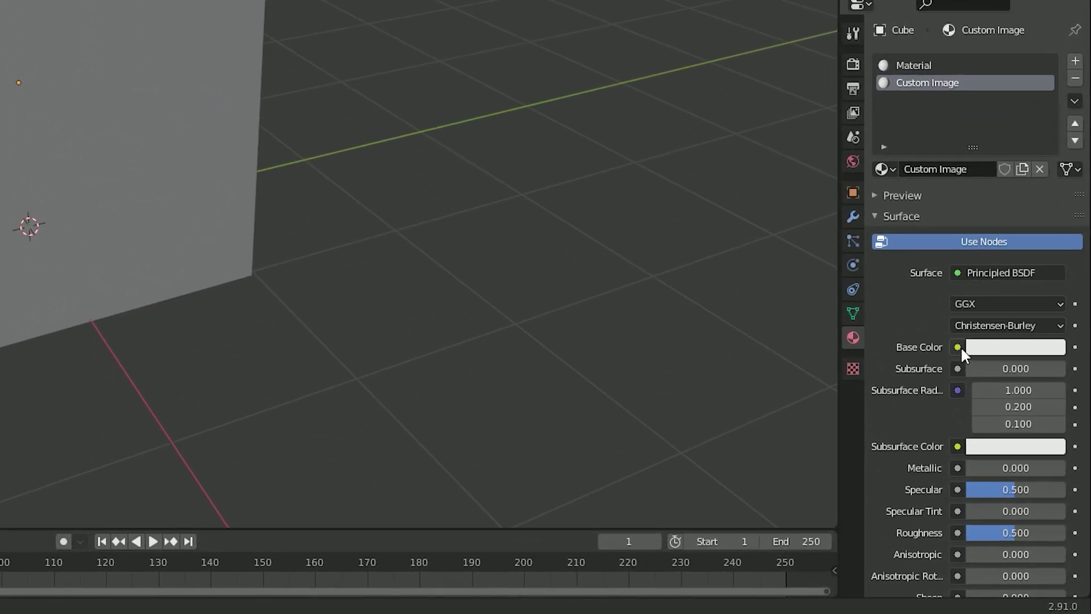
- Set Base Color to an Image Texture using Downloads/Tiles074_4K-JPG/Tiles074_4K_Color.jpg
left_click(958, 347)
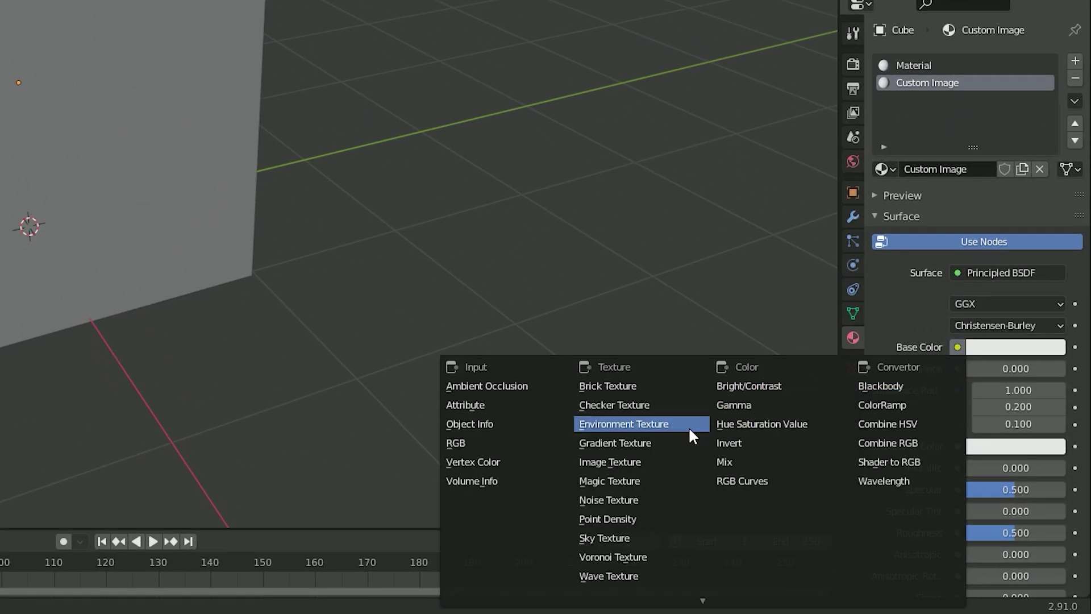
left_click(671, 460)
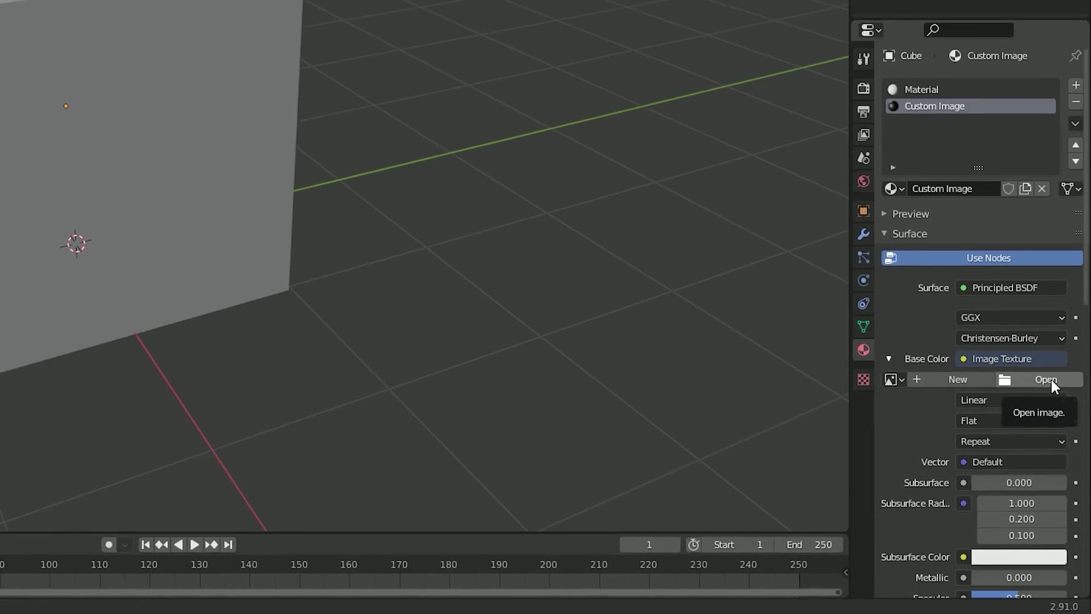
left_click(1064, 455)
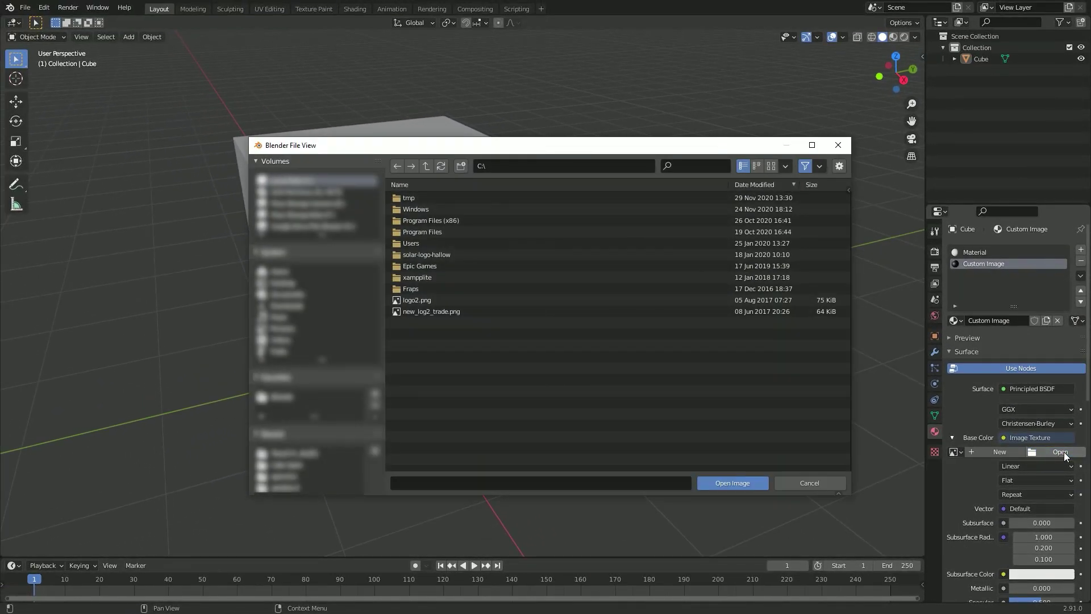
left_click(281, 305)
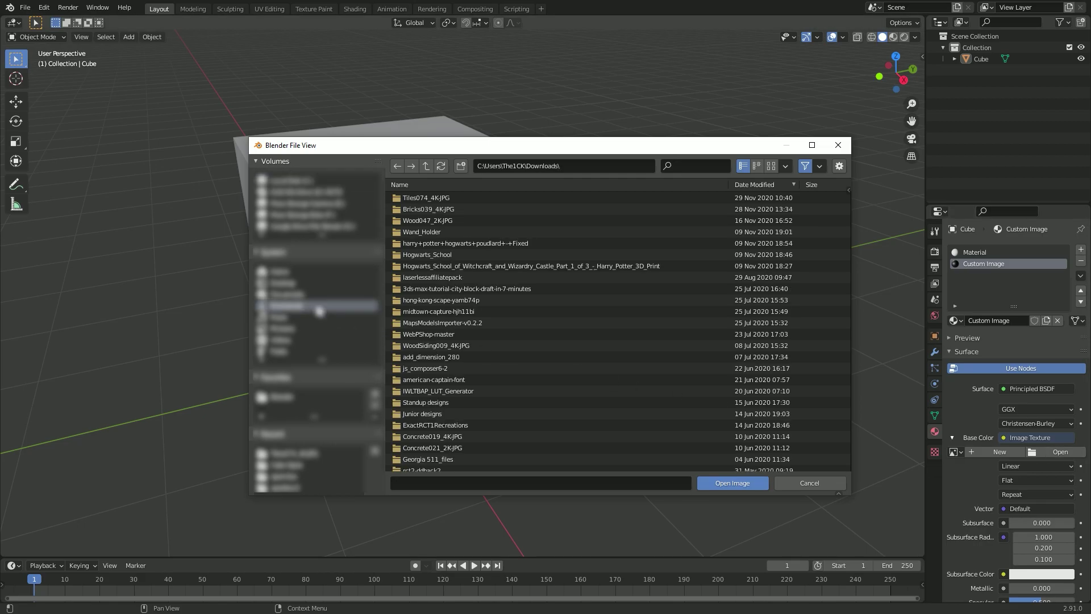
double_click(470, 199)
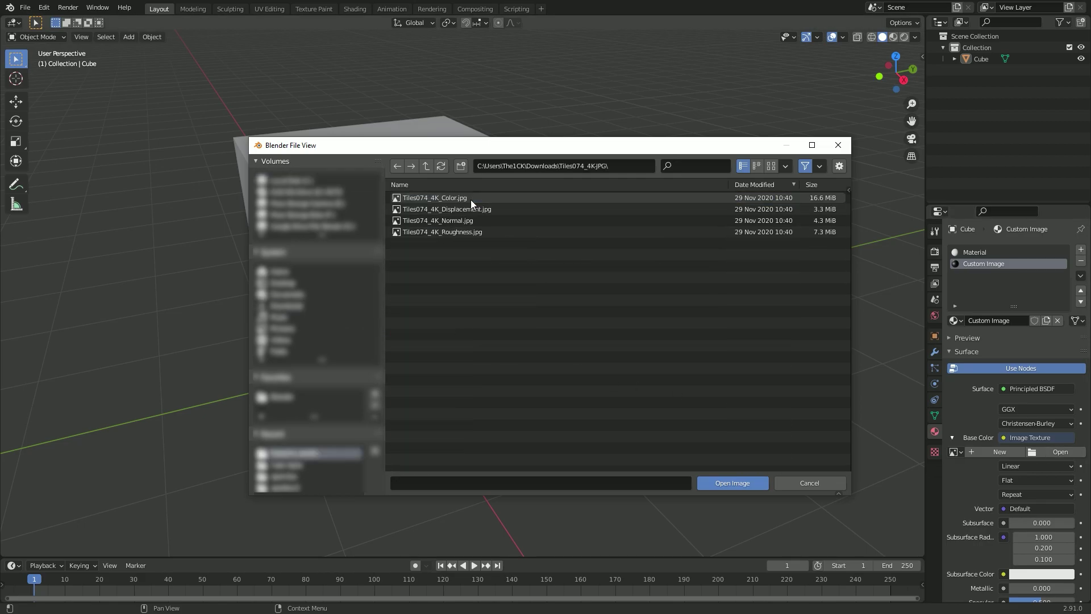
left_click(553, 197)
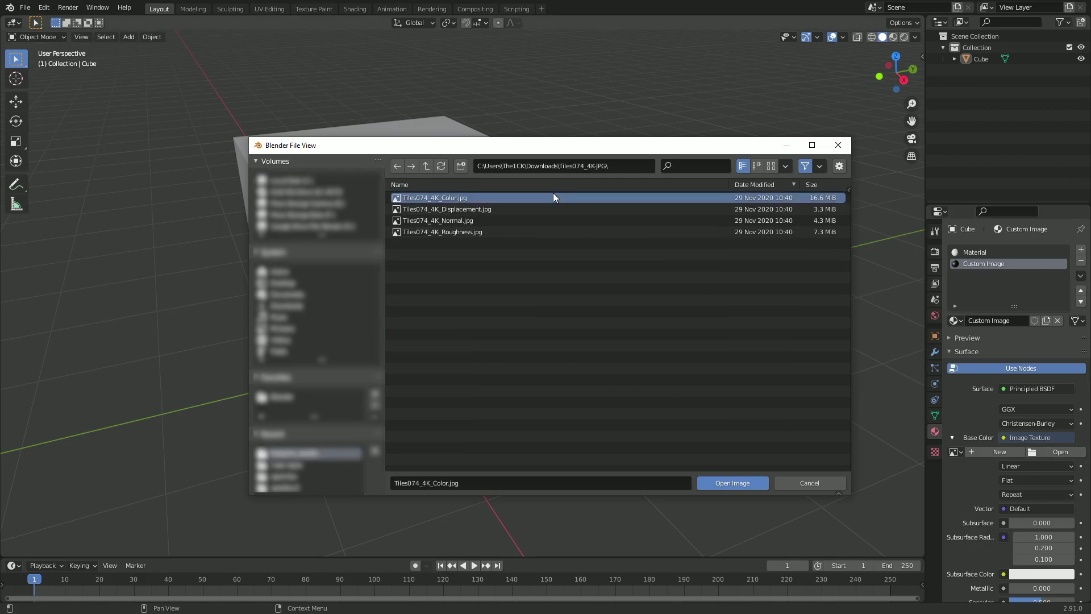
left_click(758, 483)
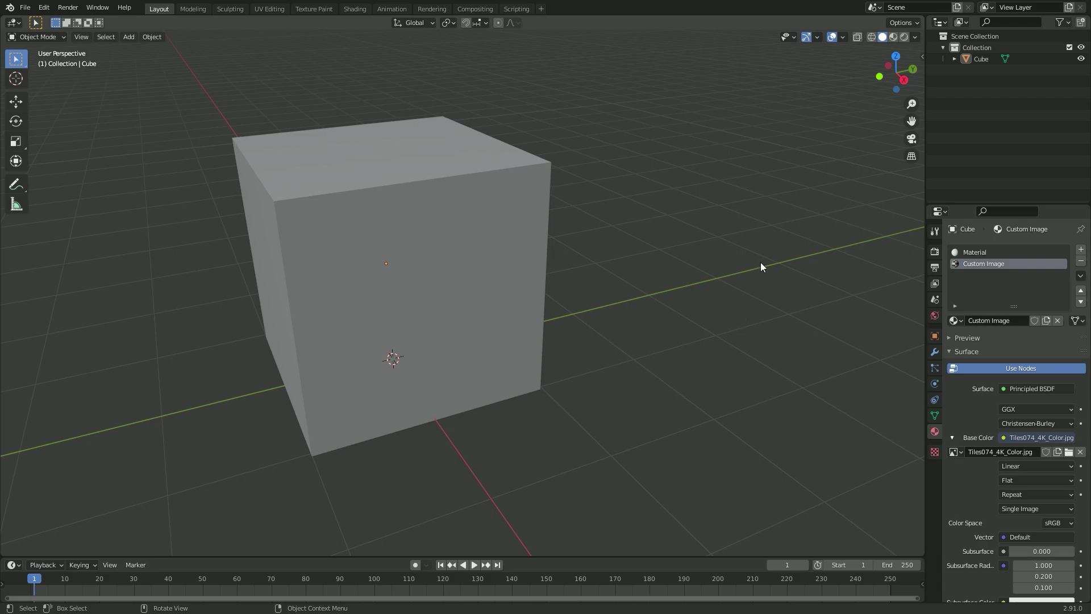
- Switch to Material Preview shading, then assign Custom Image to all cube faces in Edit Mode
left_click(892, 37)
left_click(515, 304)
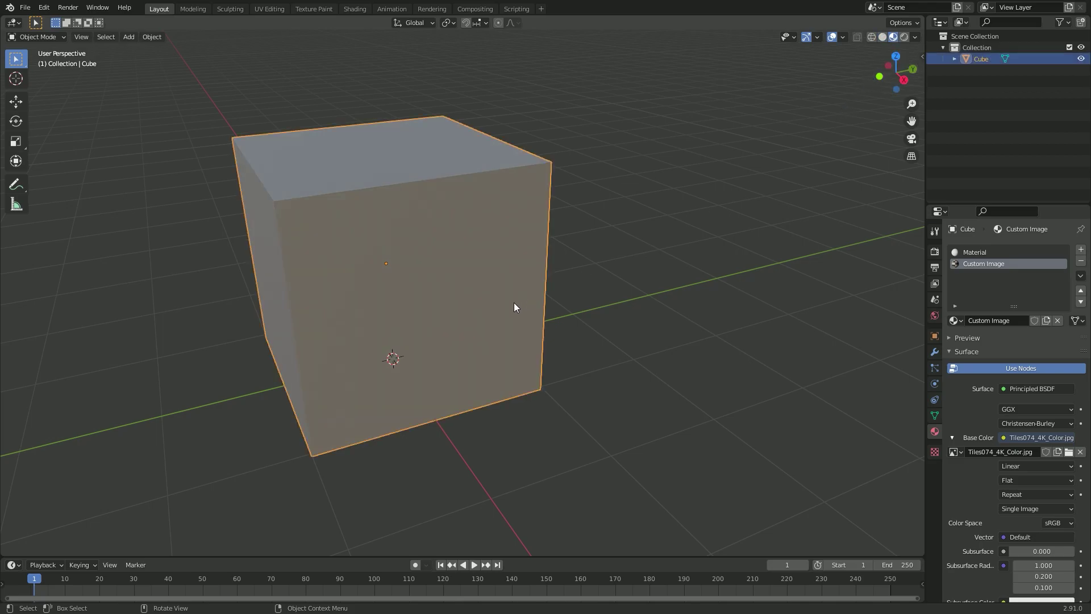
key("Tab")
key("a")
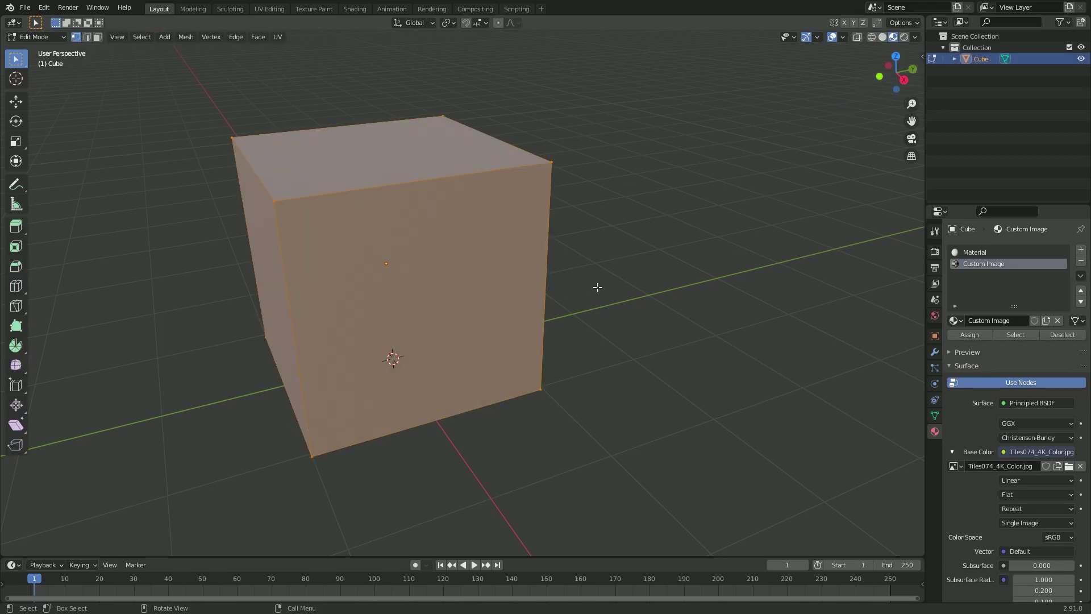
left_click(973, 334)
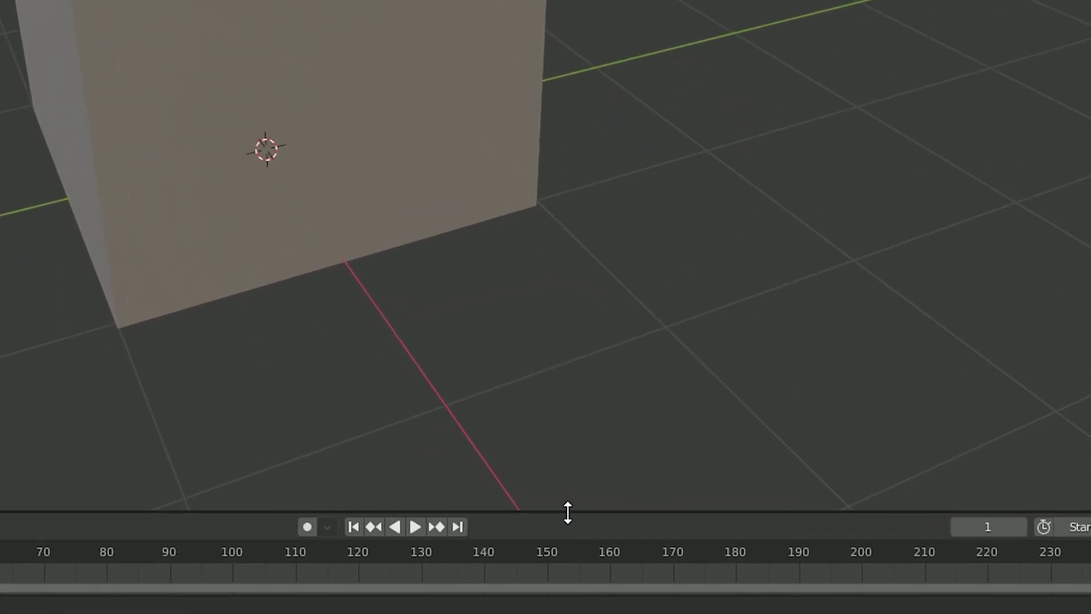
left_click_drag(567, 512, 550, 211)
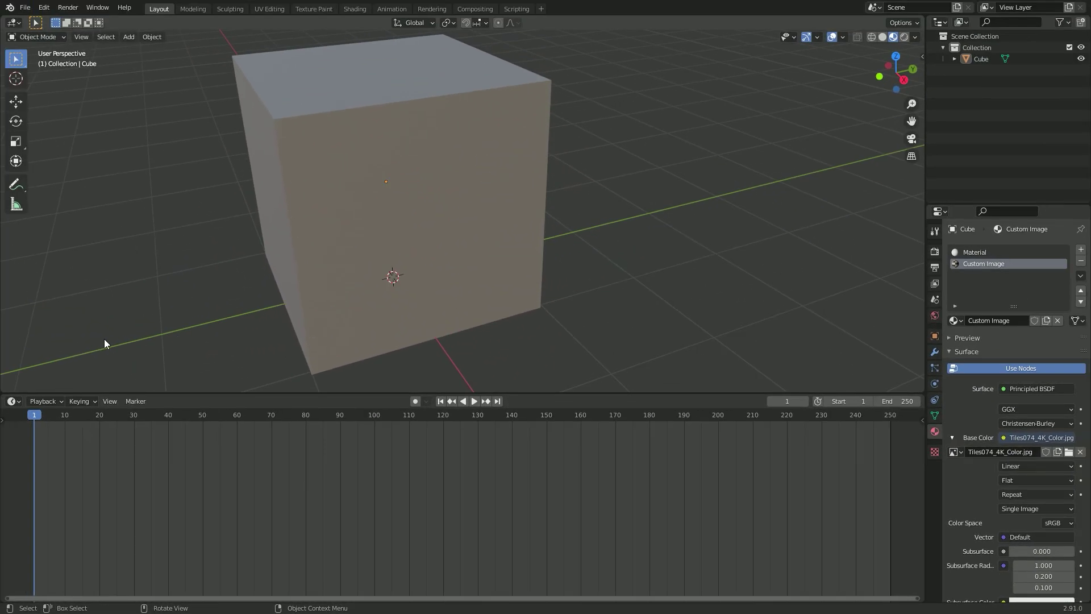
- Make the lower area an Image Editor, enlarge the 3D viewport, and enter Edit Mode
left_click(16, 401)
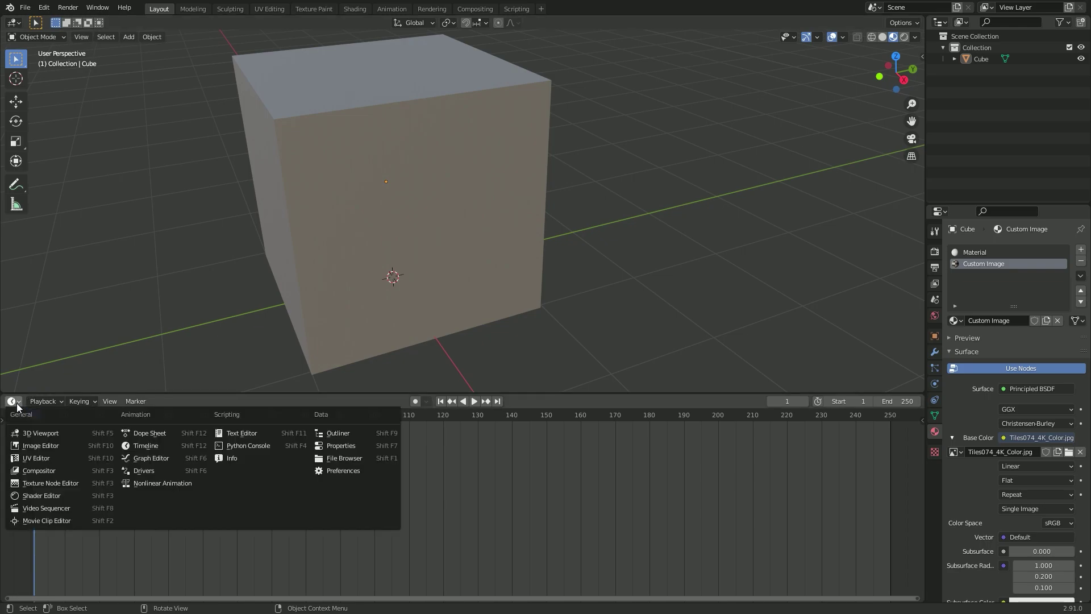
left_click(55, 459)
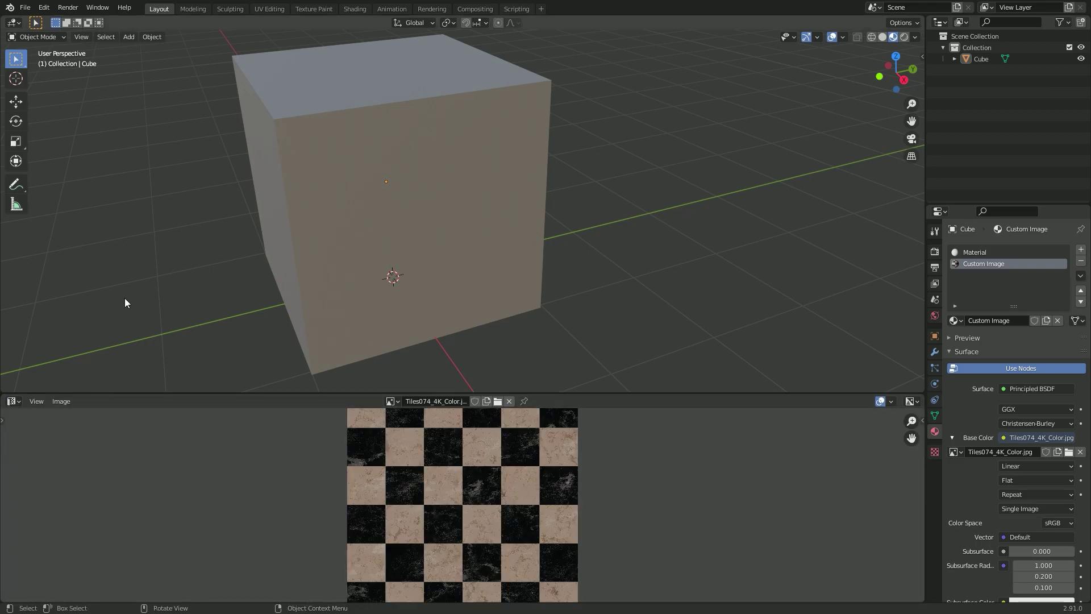
left_click(271, 10)
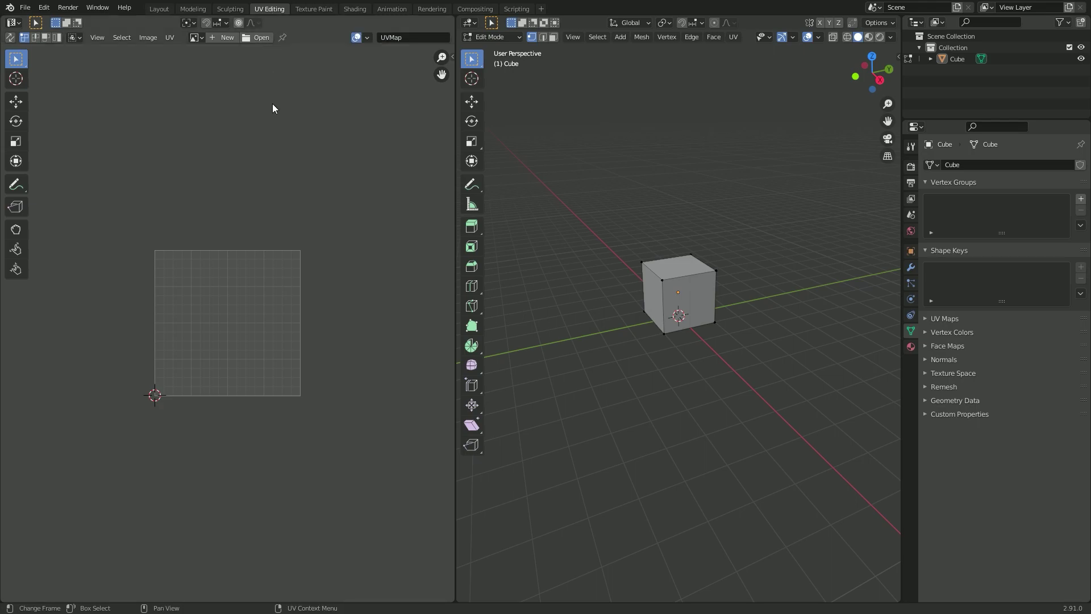
left_click(159, 9)
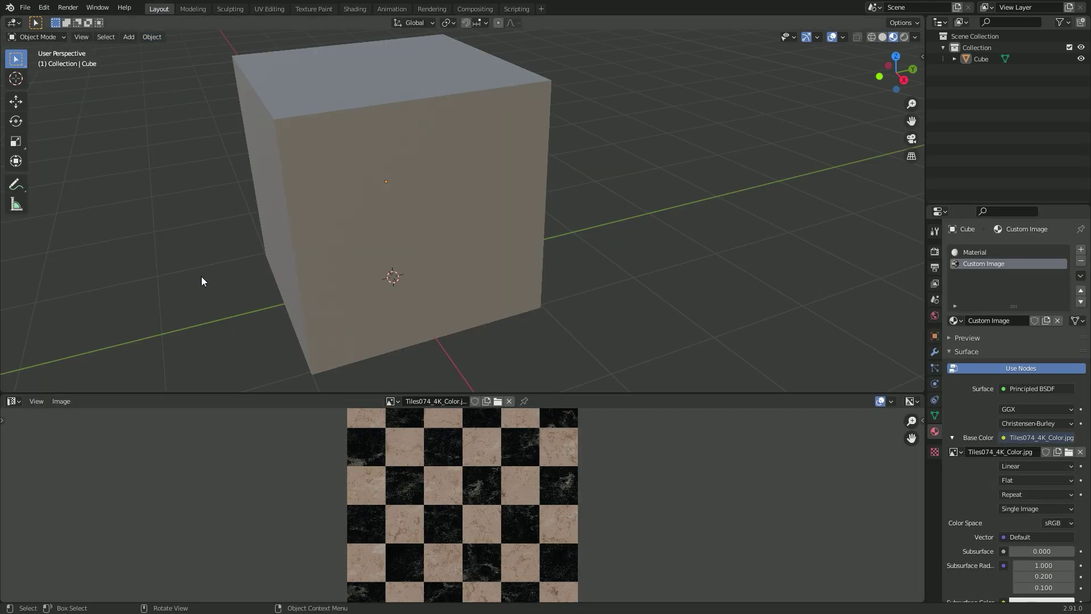
mouse_move(242, 395)
left_mouse_down()
mouse_move(261, 452)
mouse_move(262, 438)
left_mouse_up()
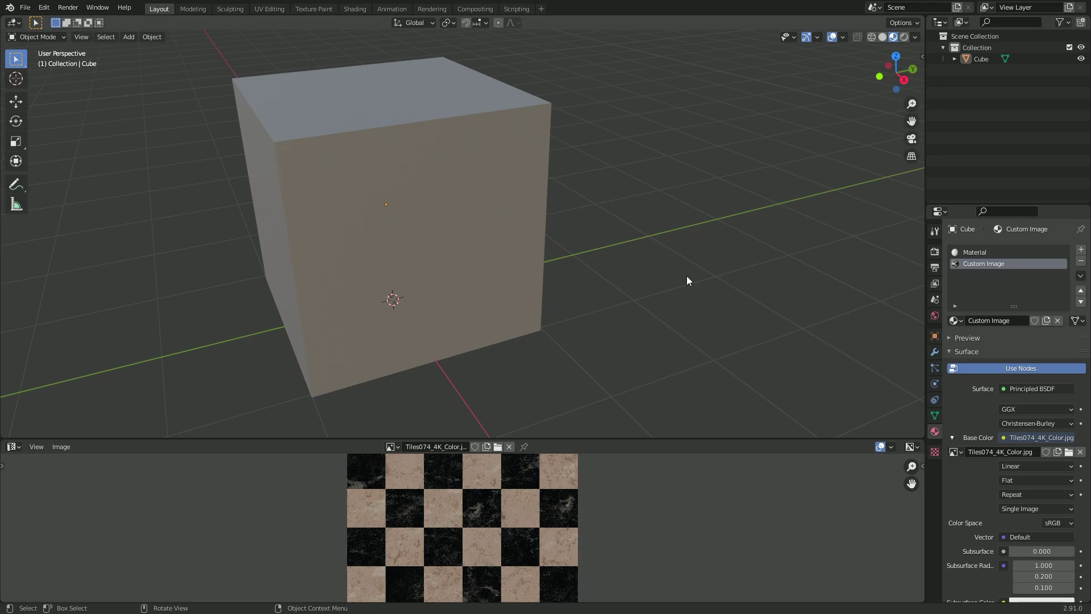
key("Tab")
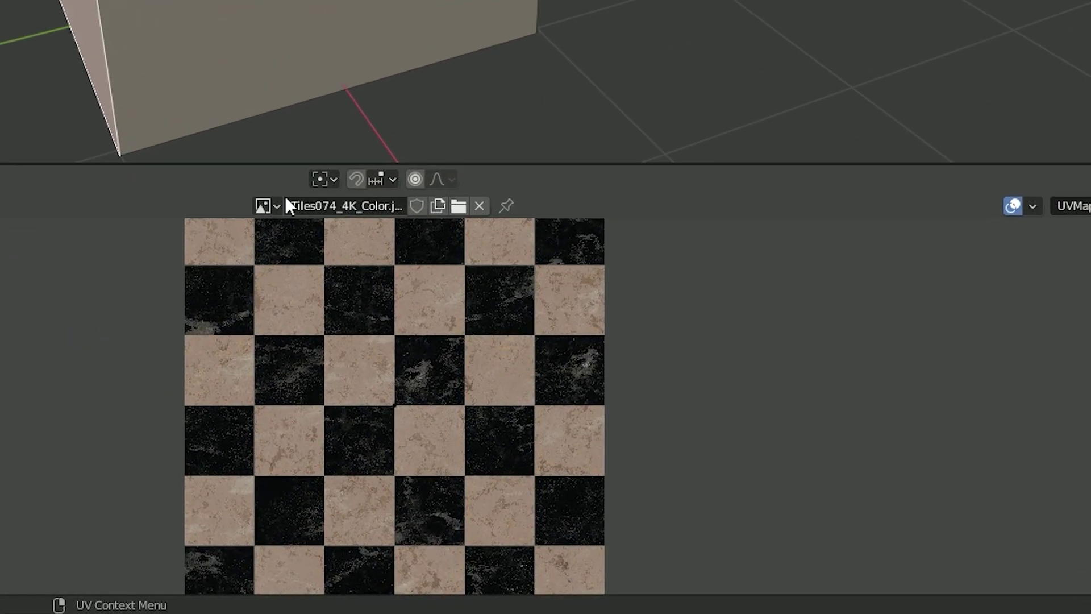
- Display Tiles074_4K_Color.jpg in the image editor for UV work
left_click(275, 207)
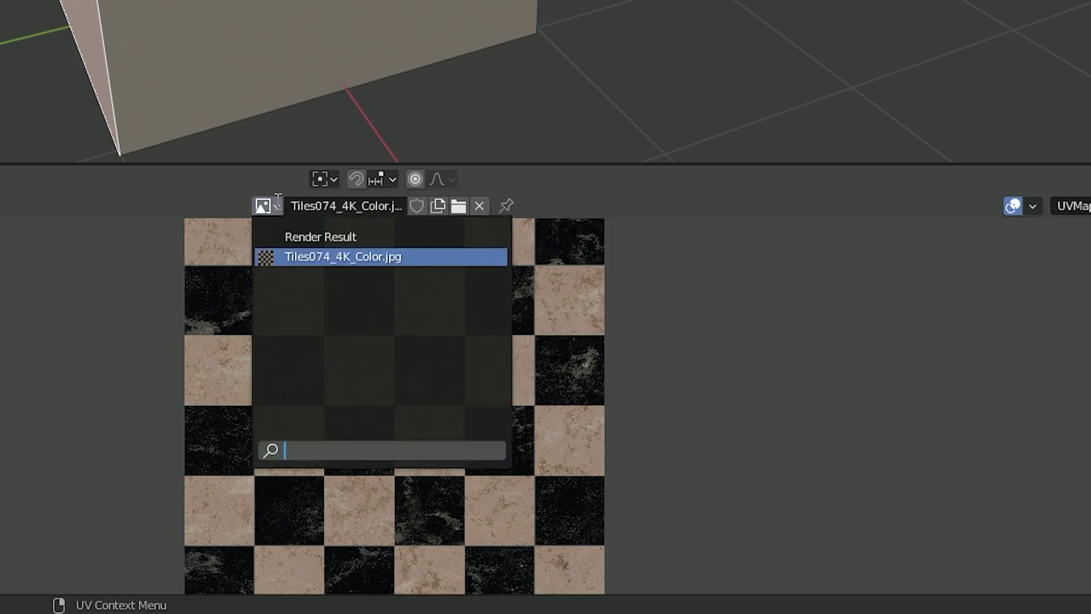
left_click(448, 257)
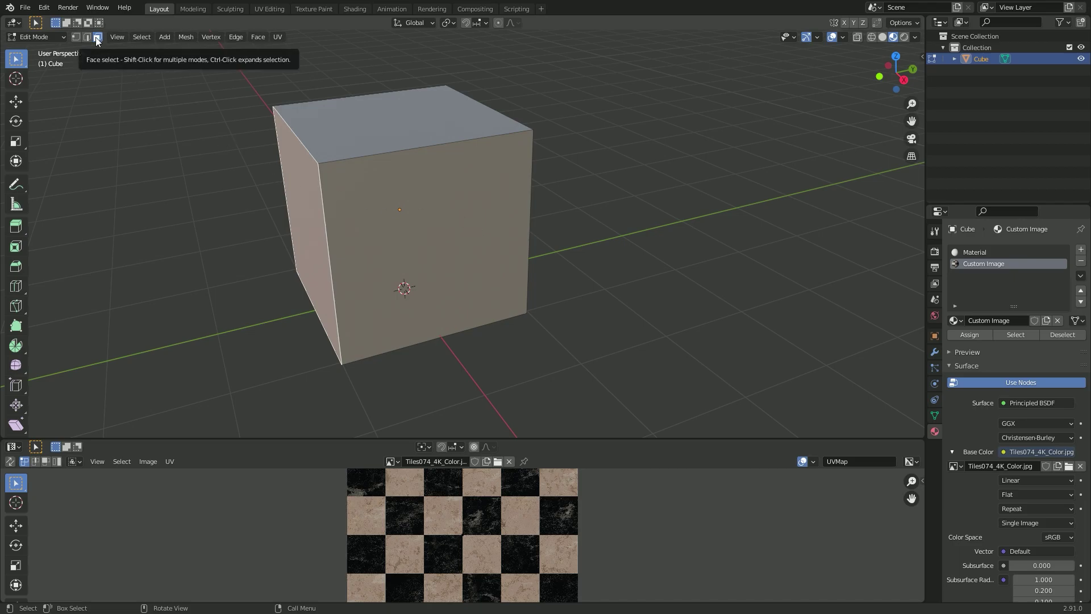
- Select only the cube's front face and Unwrap it from the UV Mapping menu
left_click(465, 232)
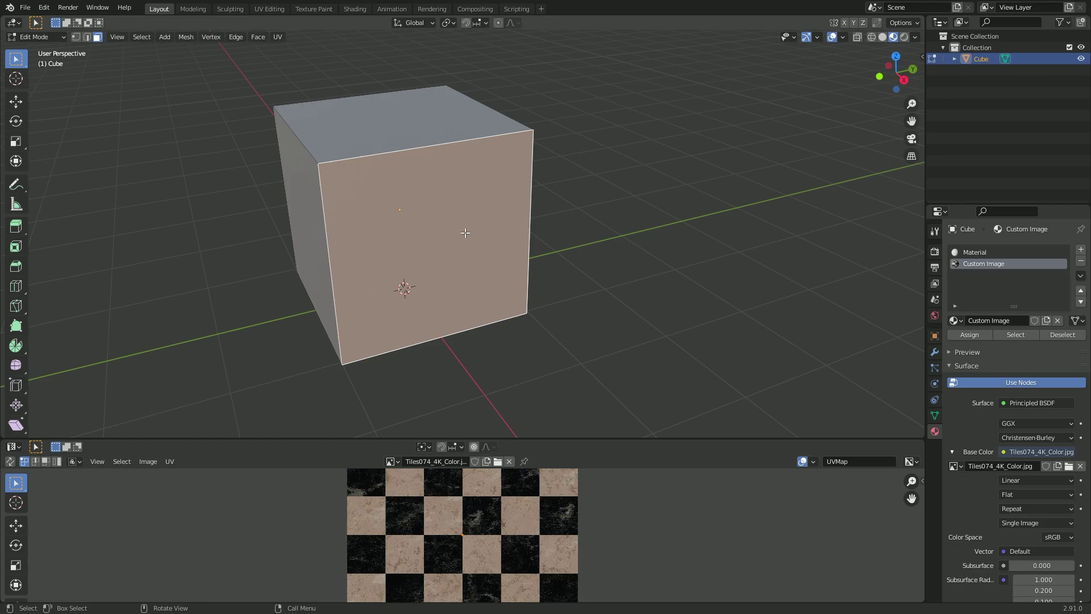
right_click(468, 218)
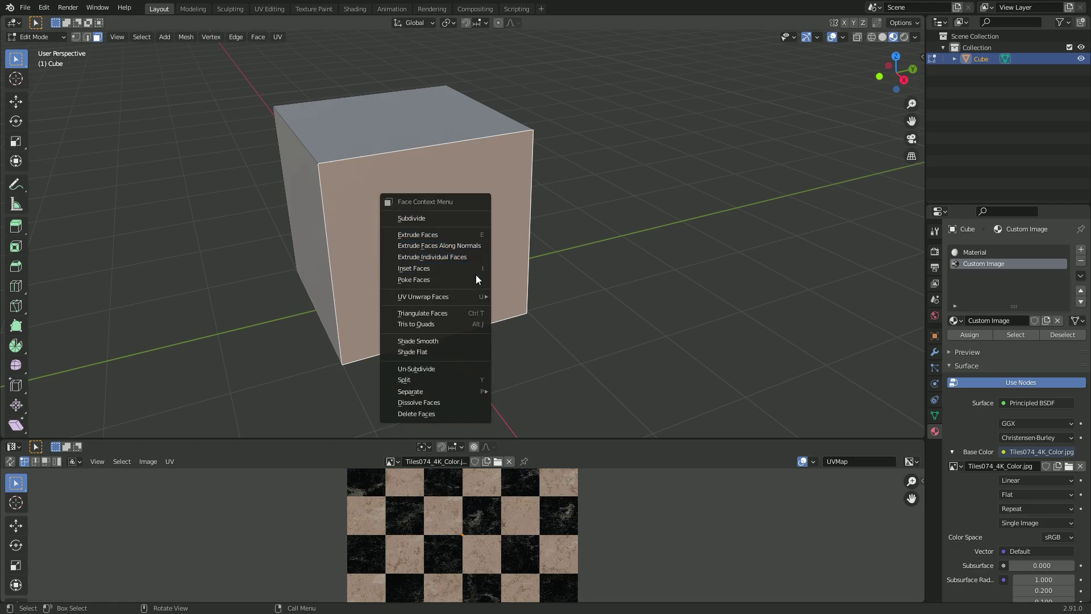
mouse_move(423, 297)
key("u")
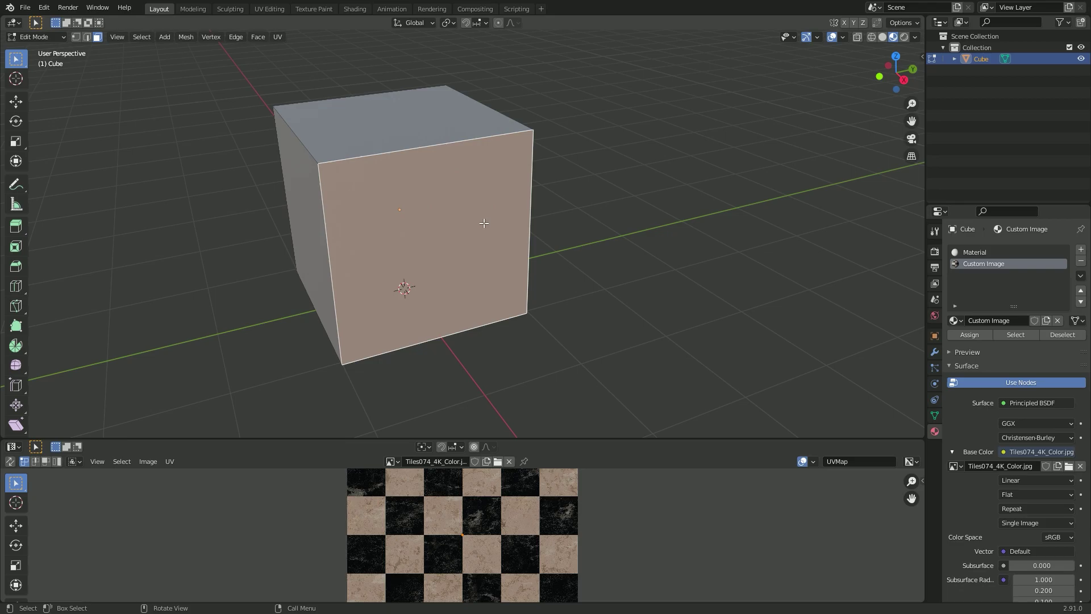
key("u")
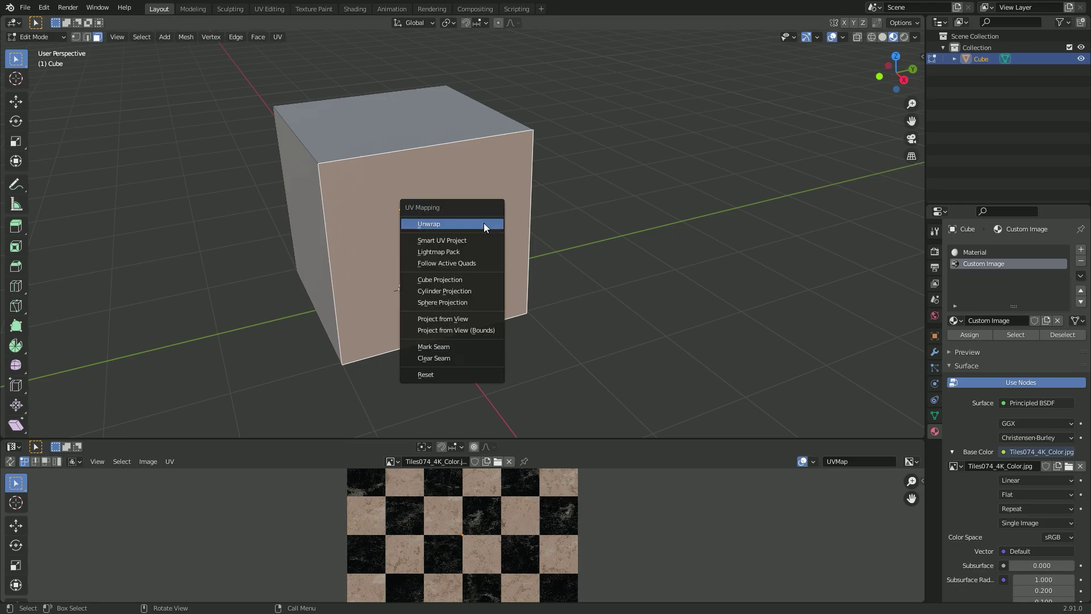
left_click(483, 223)
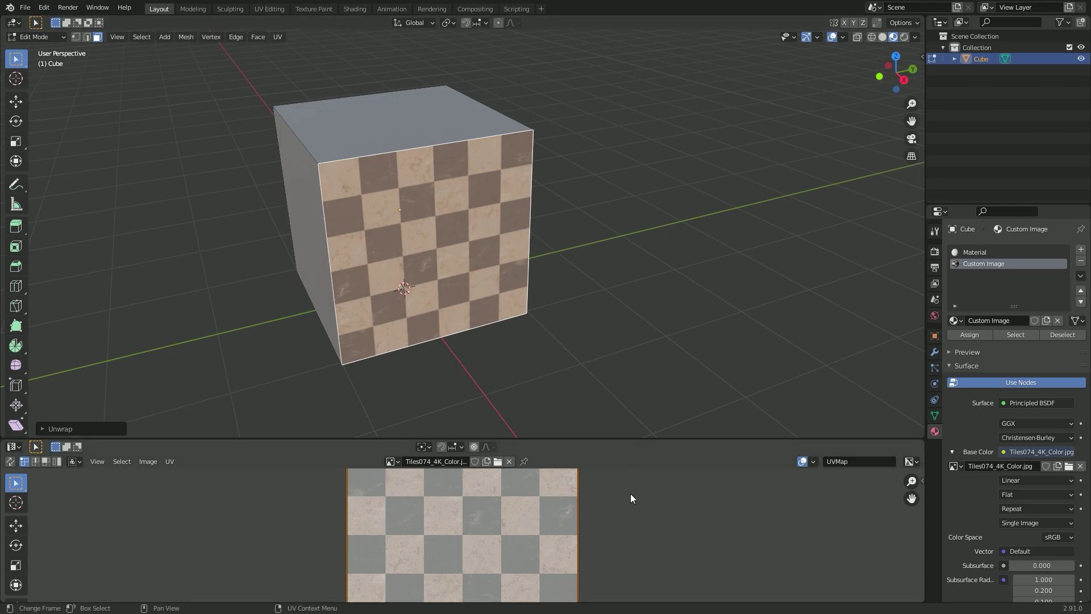
scroll(630, 493, "down", 2)
scroll(609, 508, "down", 2)
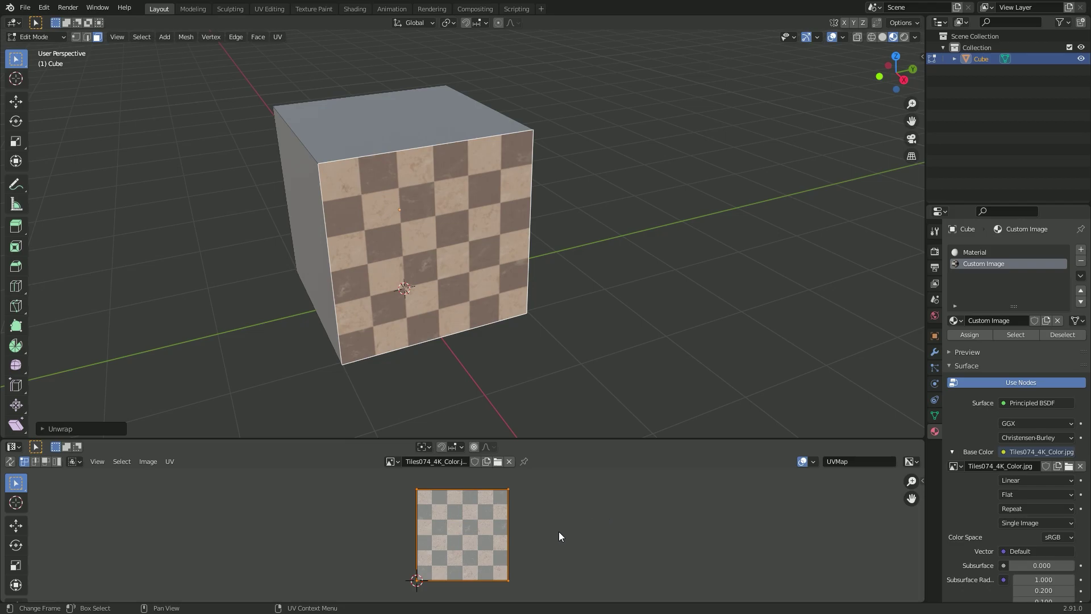
scroll(540, 527, "up", 1)
- Move the front face's UV island onto the image and scale it
middle_click_drag(541, 527, 568, 526)
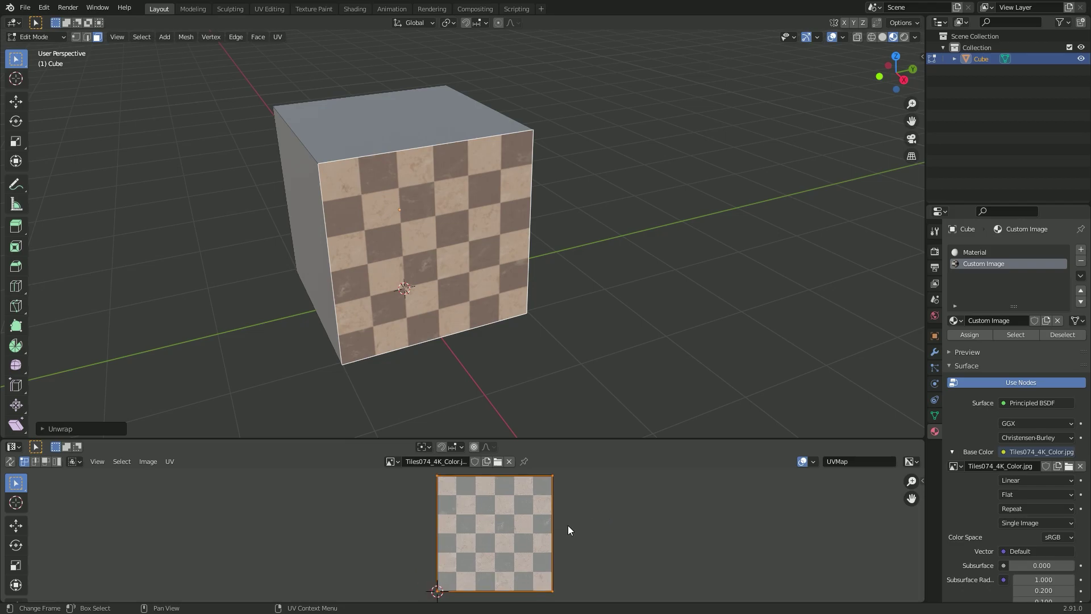
scroll(568, 530, "down", 1)
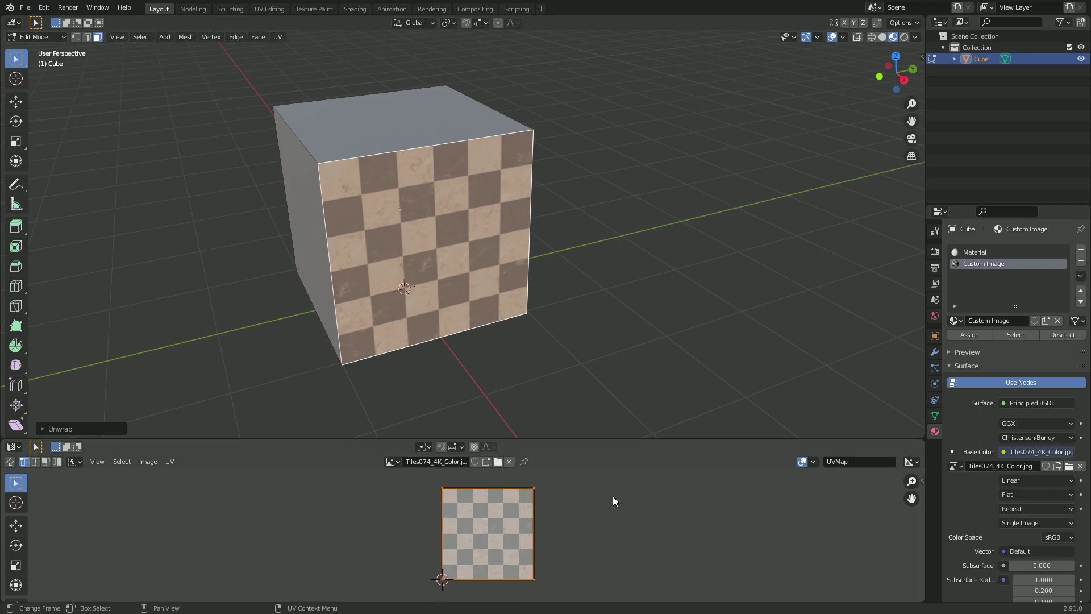
key("g")
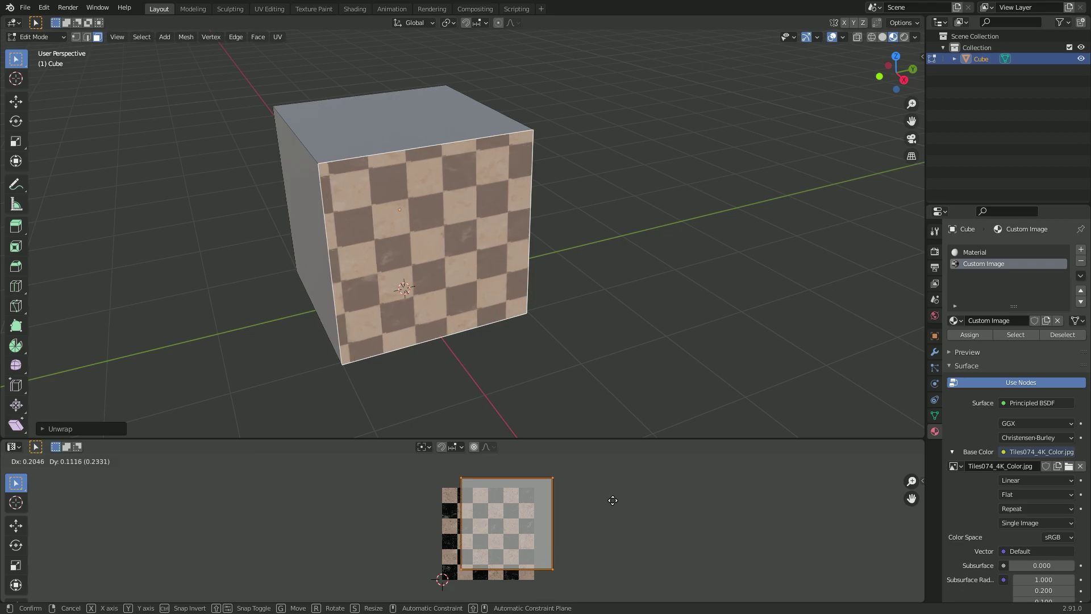
left_click(596, 506)
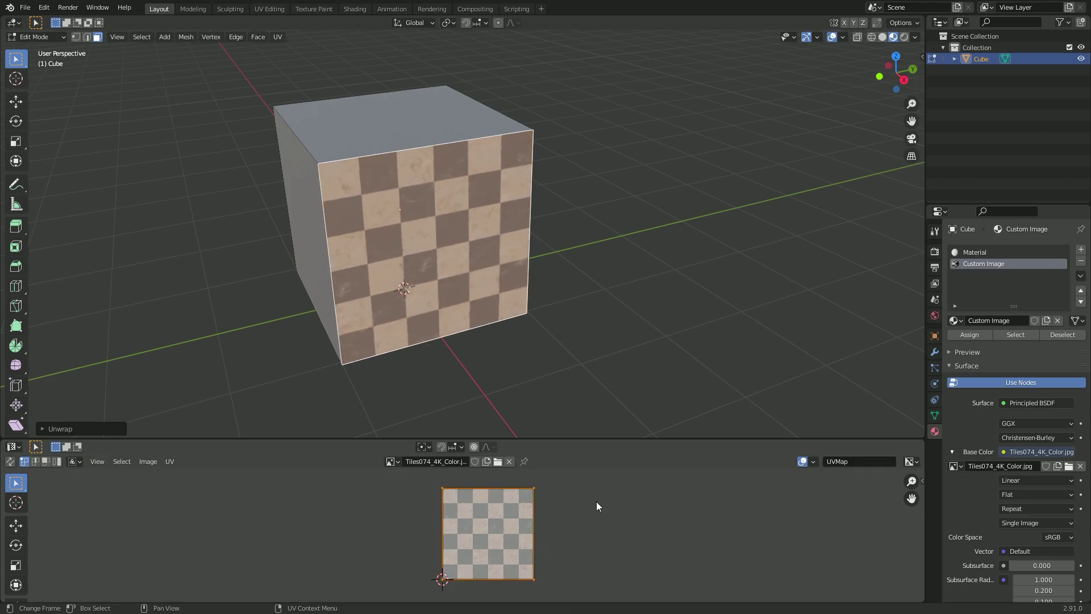
key("s")
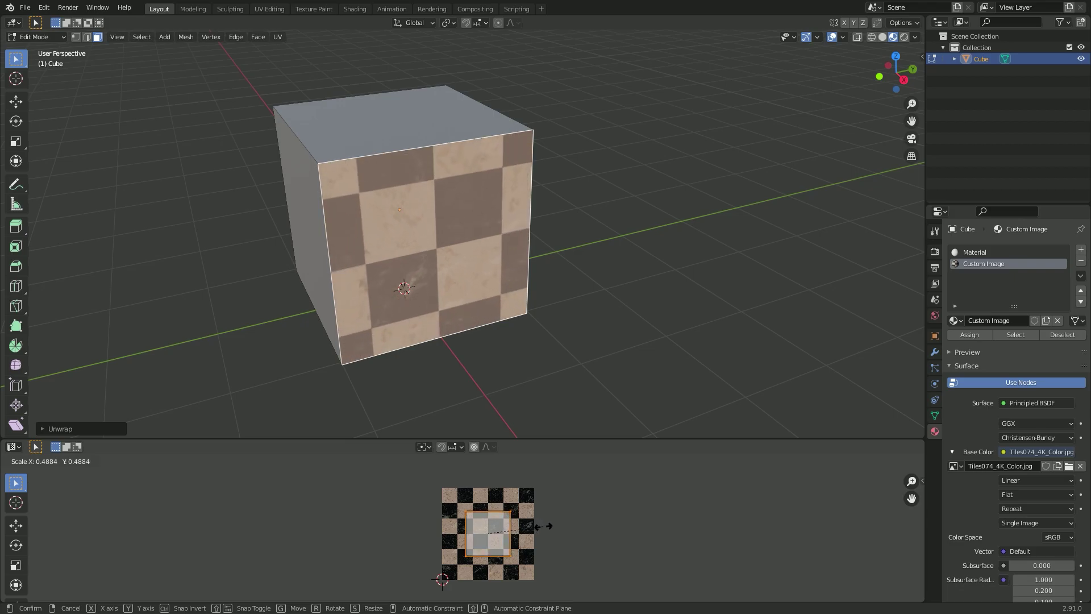
left_click(561, 518)
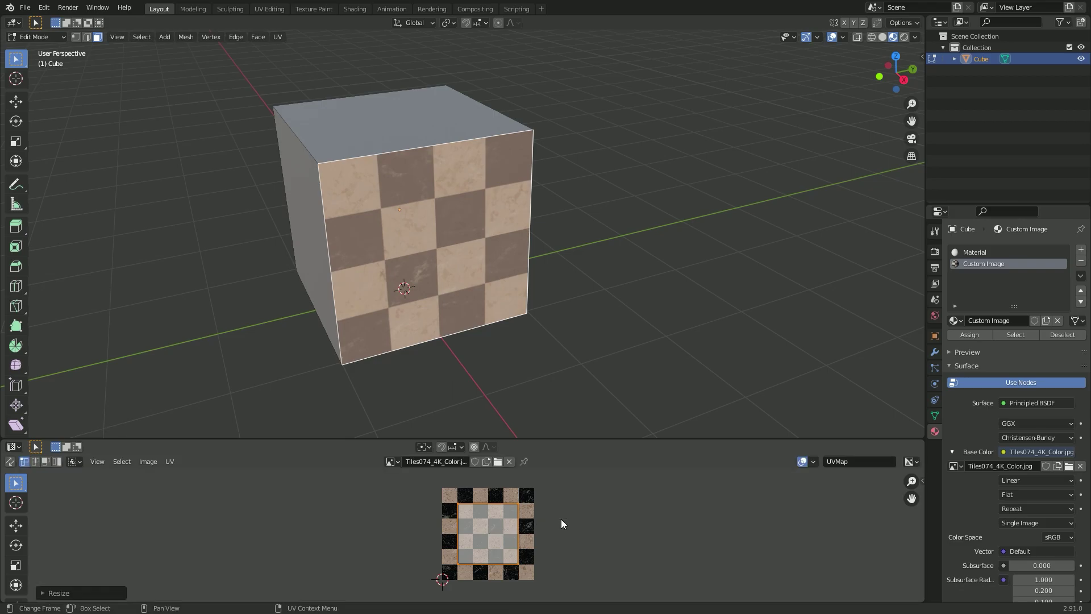
- In edge select mode, start sliding the island's top UV edge, then cancel to remove the skew
key("2")
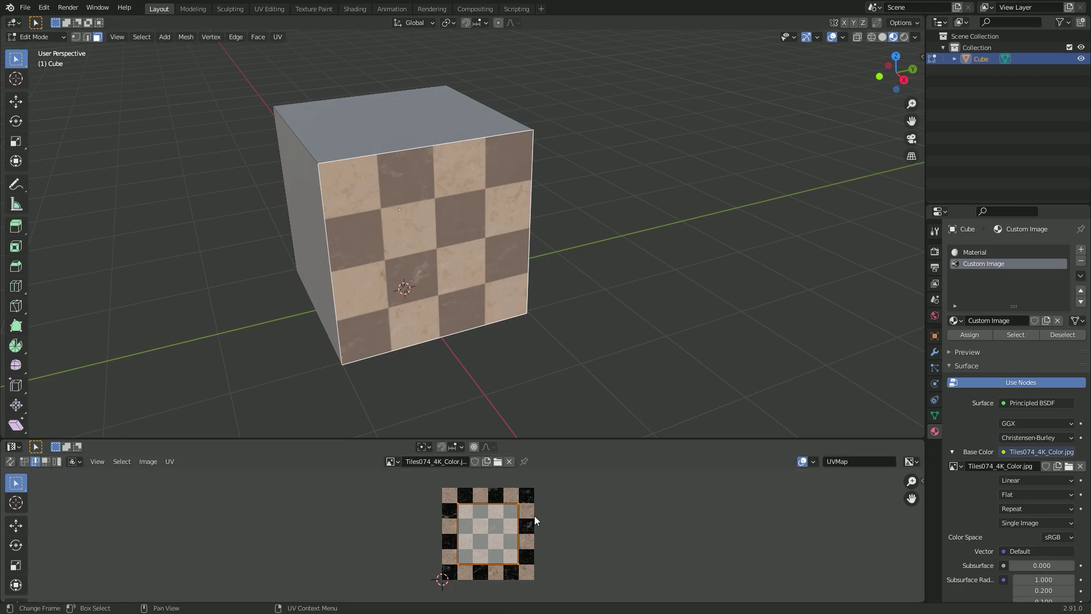
left_click(502, 502)
key("g")
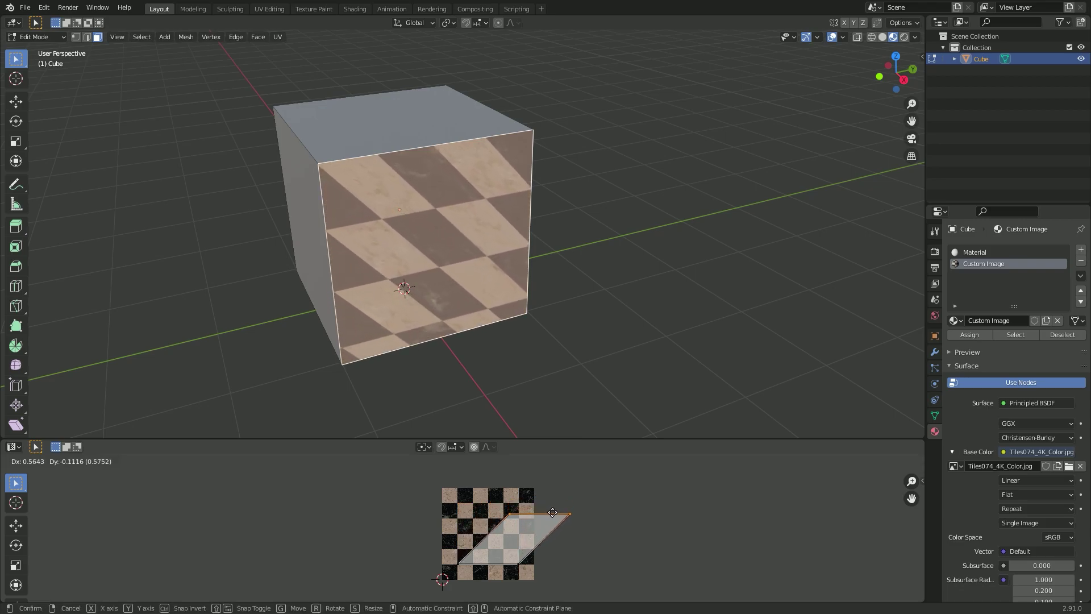
key("Escape")
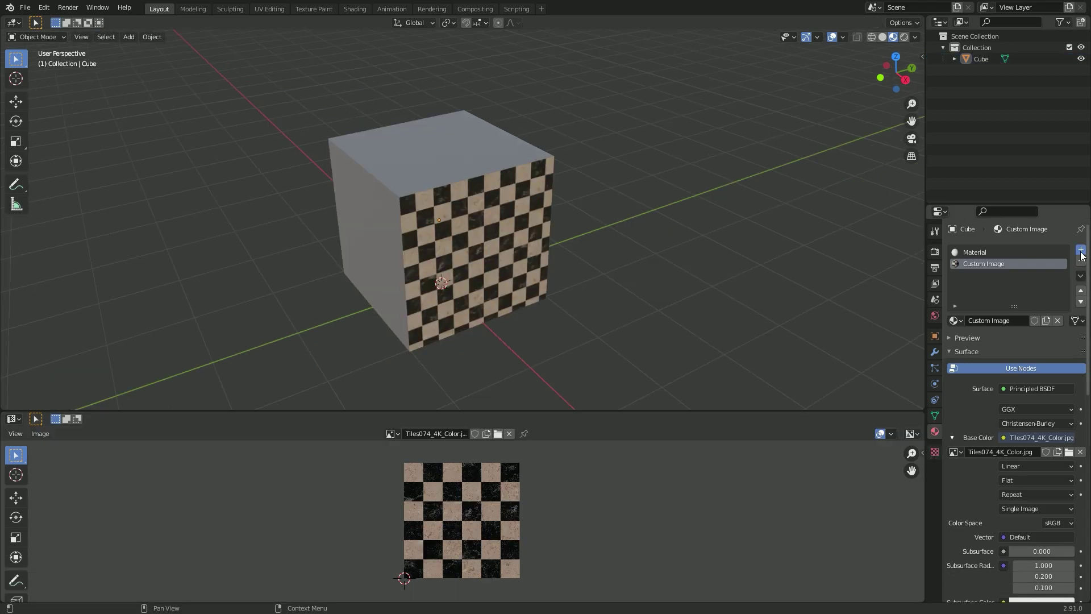
- Add a new material named 'Custom Image 2'
left_click(1020, 323)
double_click(1017, 323)
type("Custo")
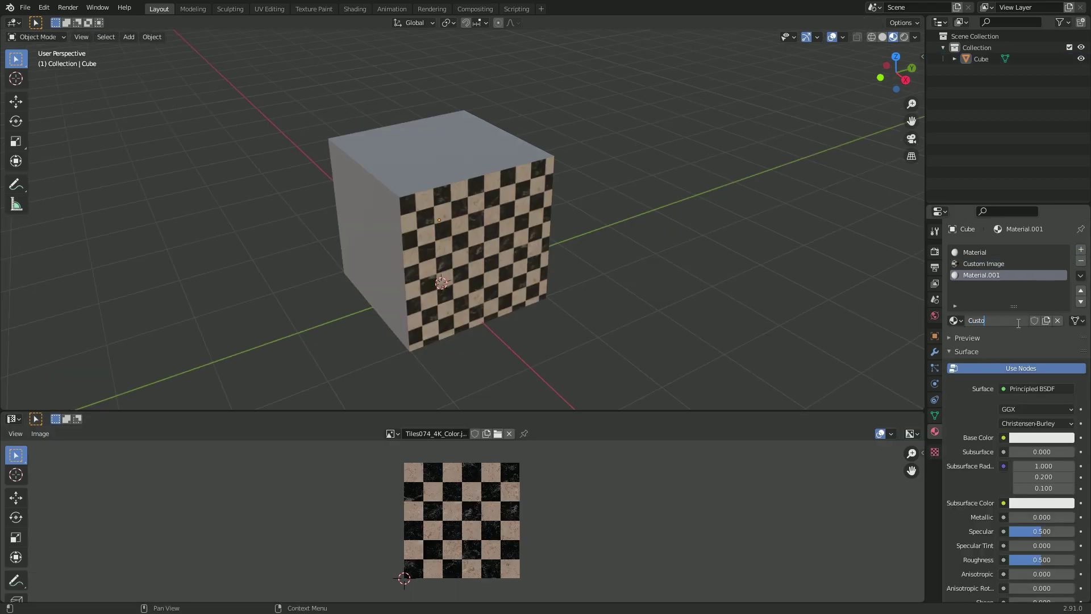
type("m Image 2")
key("Return")
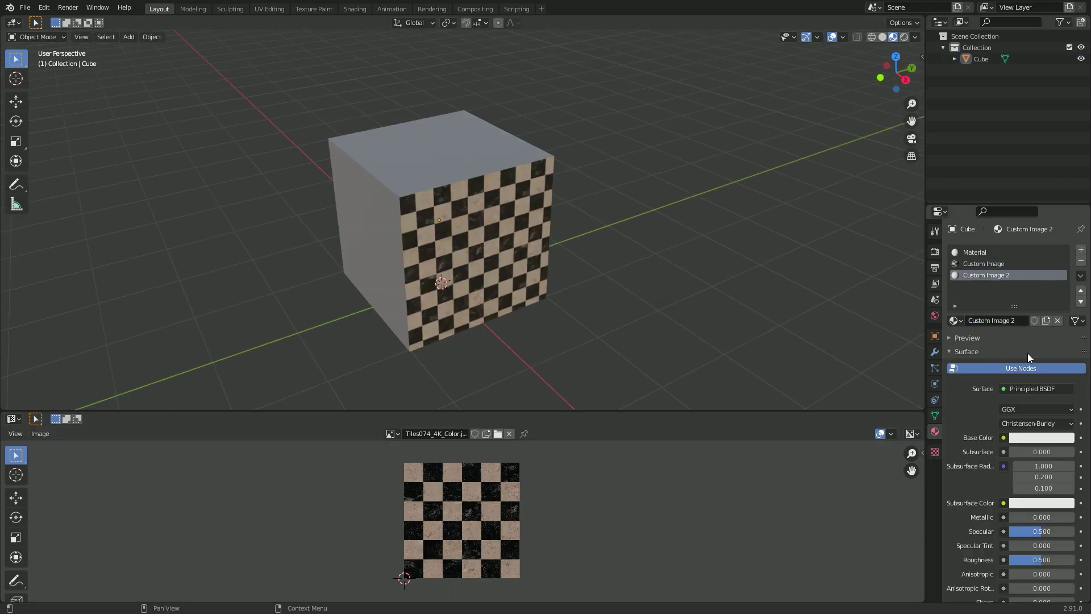
- Set its Base Color to an Image Texture using Downloads/Bricks039/Bricks039_4K_Color.jpg
left_click(1002, 437)
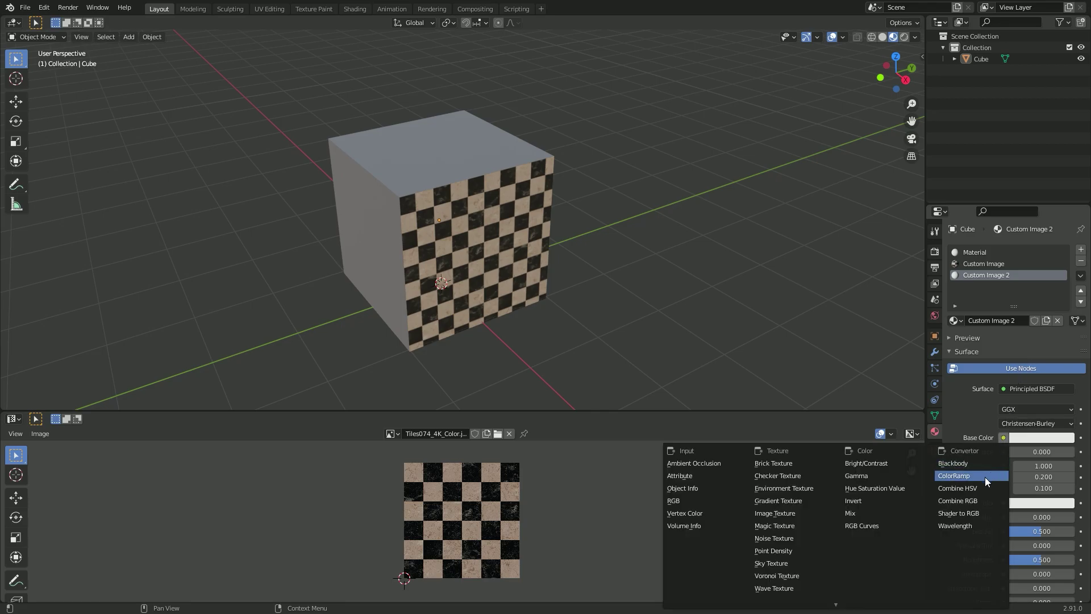
left_click(804, 512)
left_click(1048, 452)
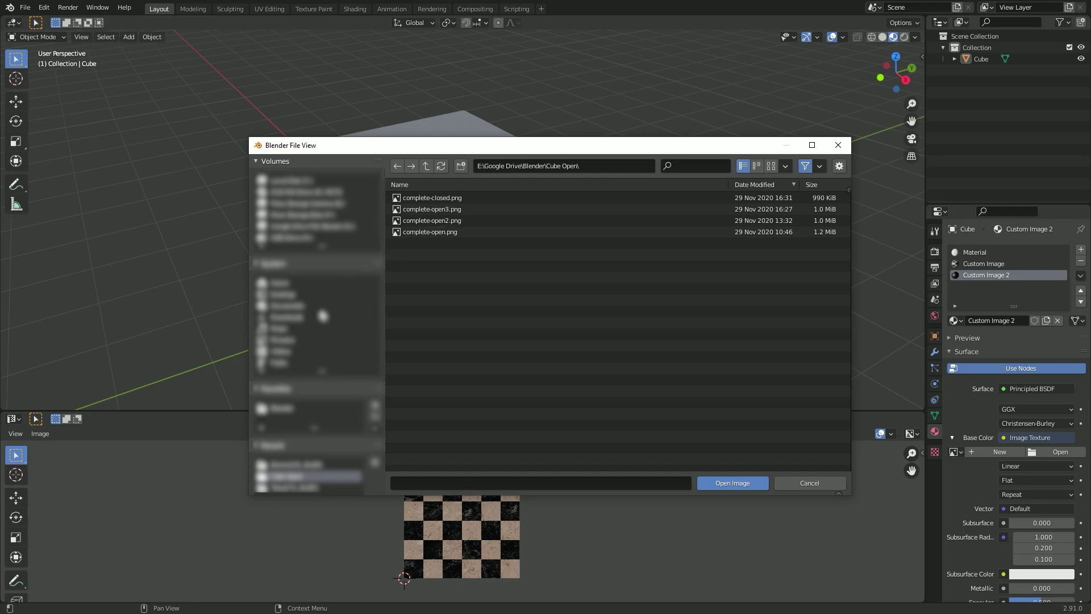
left_click(317, 316)
double_click(439, 209)
left_click(456, 198)
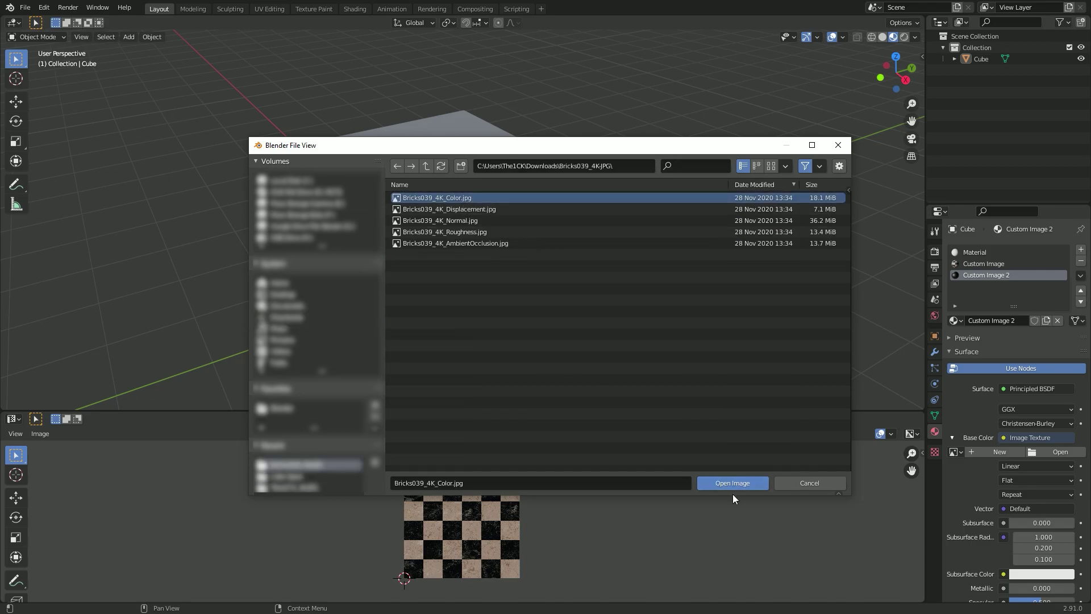
left_click(736, 481)
left_click(488, 231)
- Assign the brick material to the cube's top face and unwrap it
key("Tab")
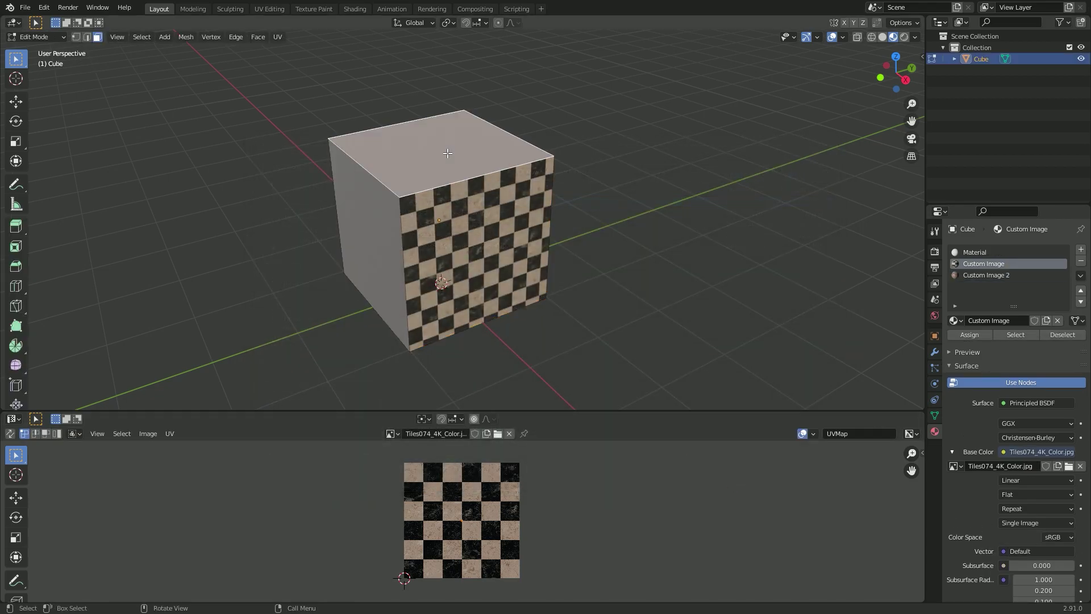
left_click(983, 334)
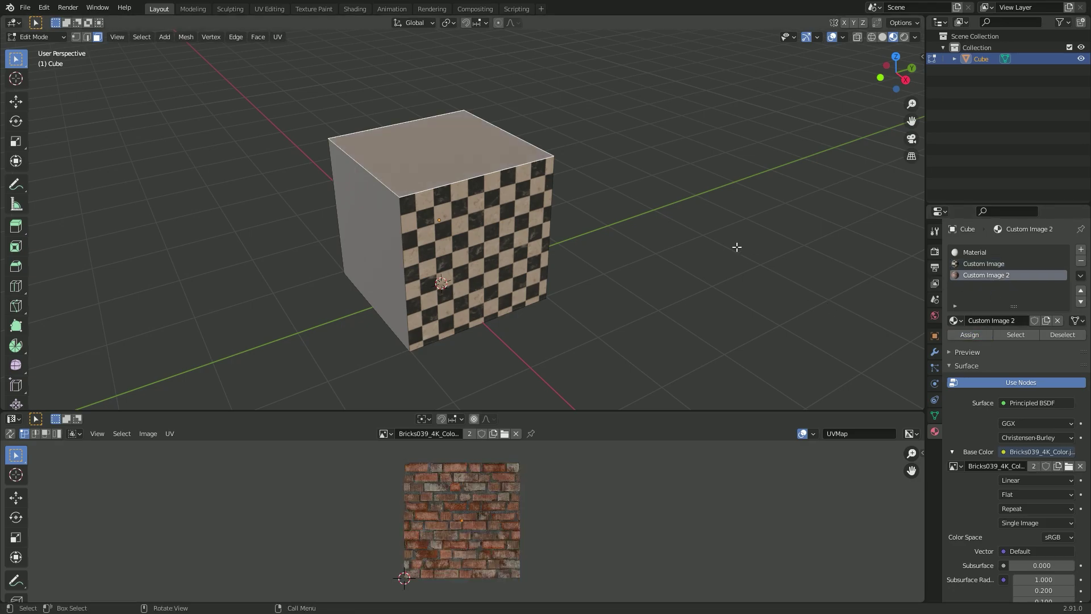
right_click(469, 141)
left_click(509, 144)
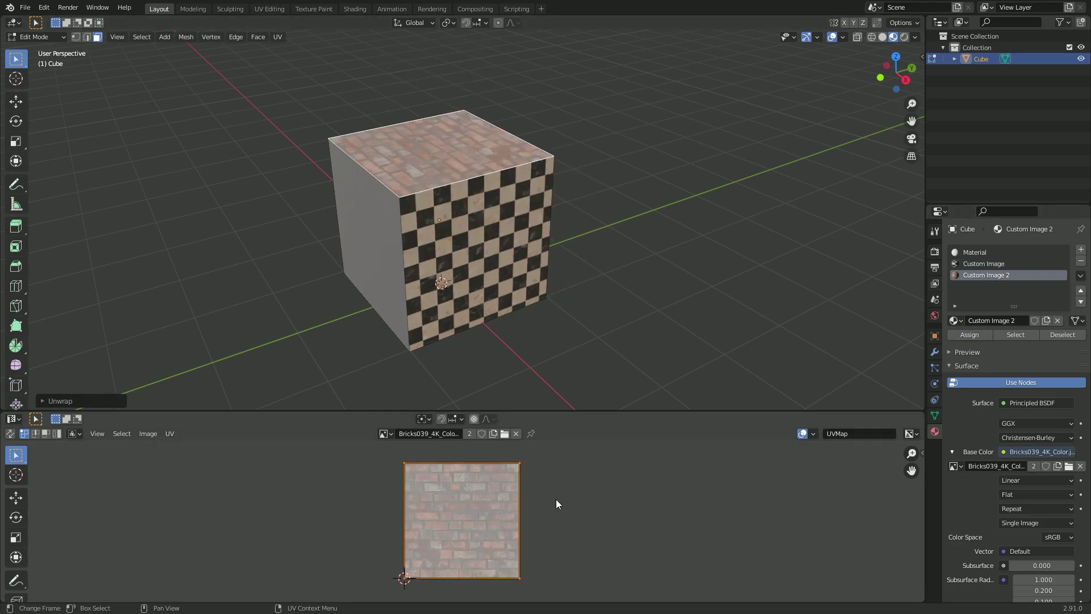
- Scale the top face's UVs down and rotate them about 90°
key("s")
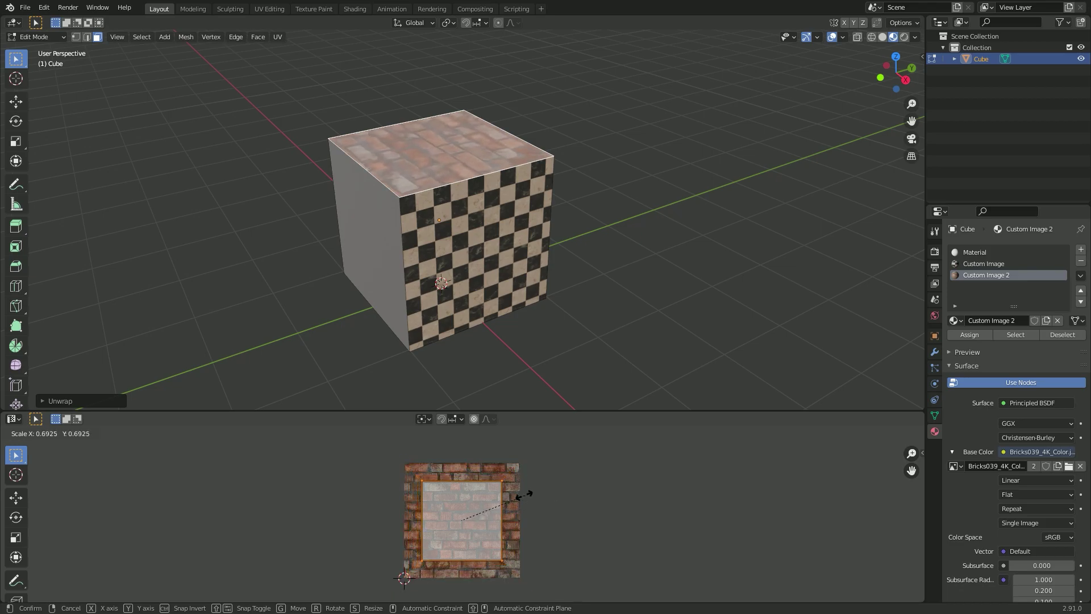
left_click(512, 496)
key("r")
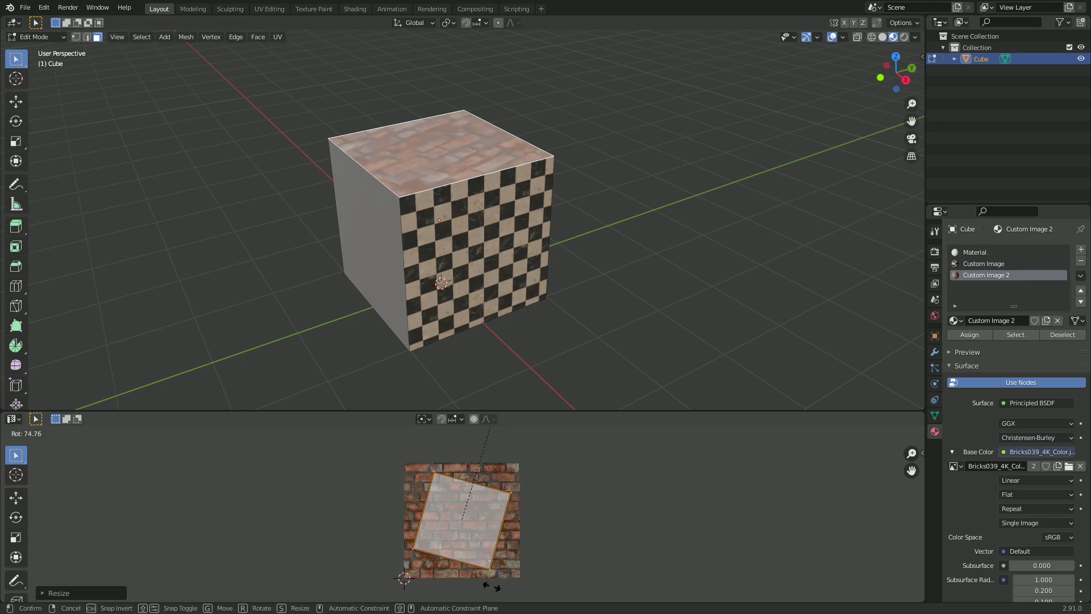
left_click(463, 568)
scroll(462, 569, "up", 1)
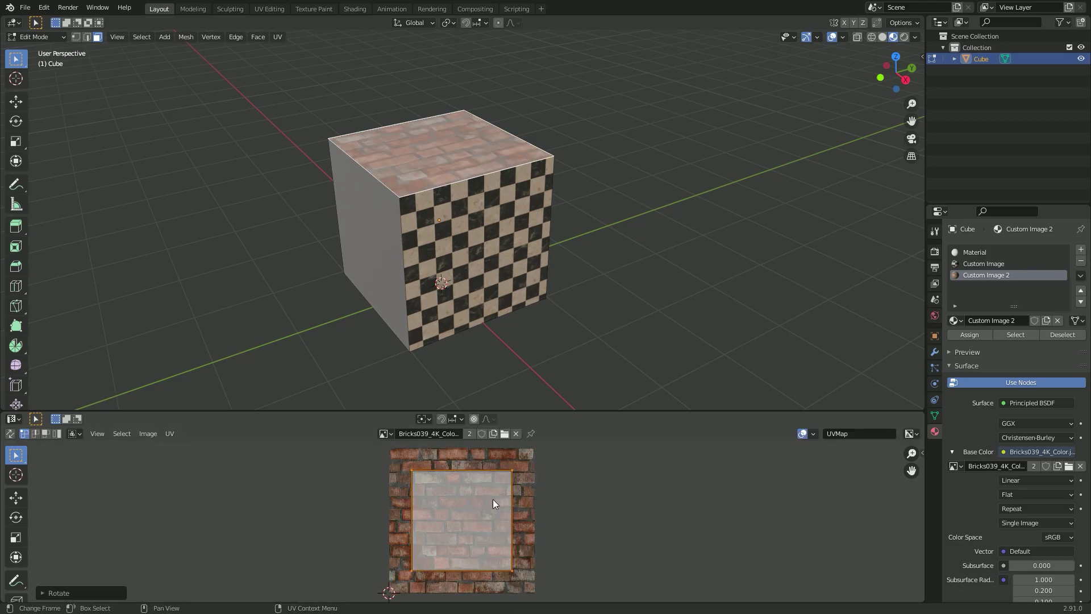
scroll(493, 499, "up", 1)
- Deselect the face, orbit around the cube, and return to Object Mode
left_click(573, 299)
mouse_move(579, 287)
middle_mouse_down()
mouse_move(559, 294)
mouse_move(571, 292)
middle_mouse_up()
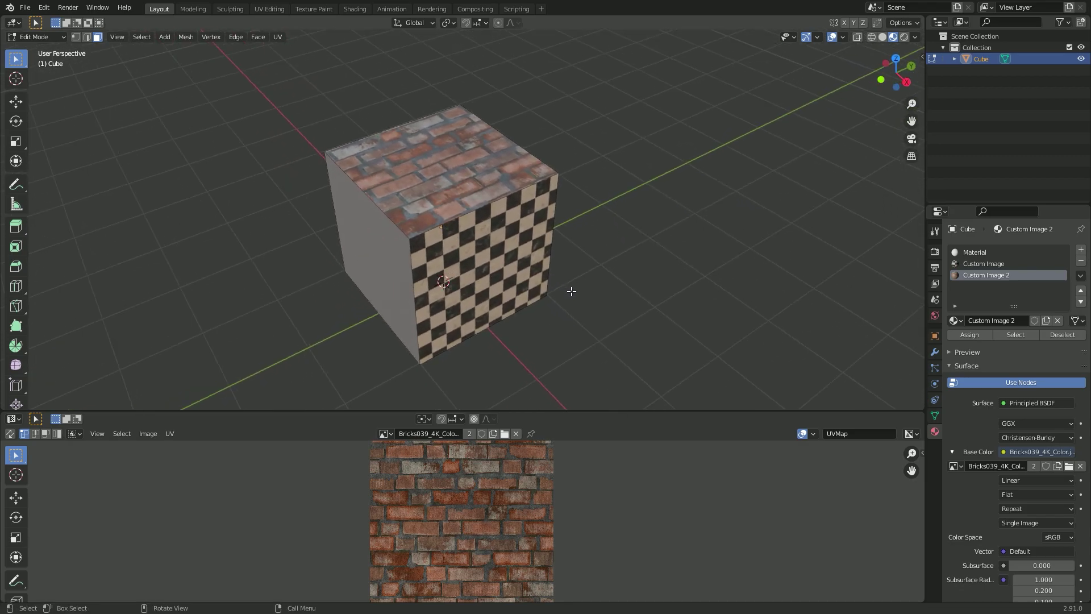
mouse_move(702, 263)
middle_mouse_down()
mouse_move(550, 268)
mouse_move(614, 291)
middle_mouse_up()
scroll(517, 503, "down", 1)
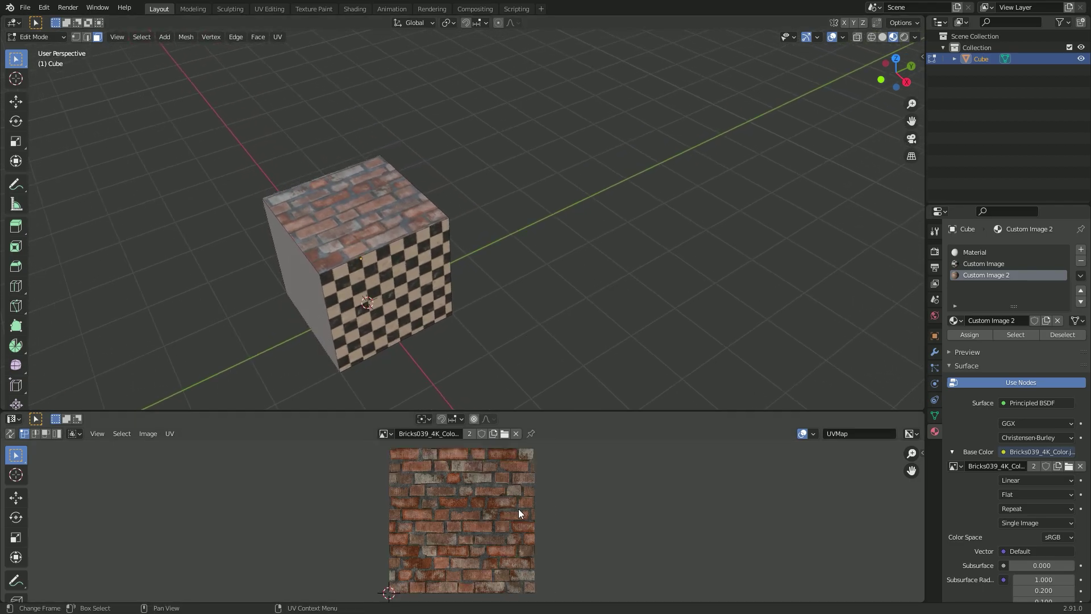
key("Tab")
- Add a new cube, move it along X to the right of the brick cube, and lift it along Z
key("shift+a")
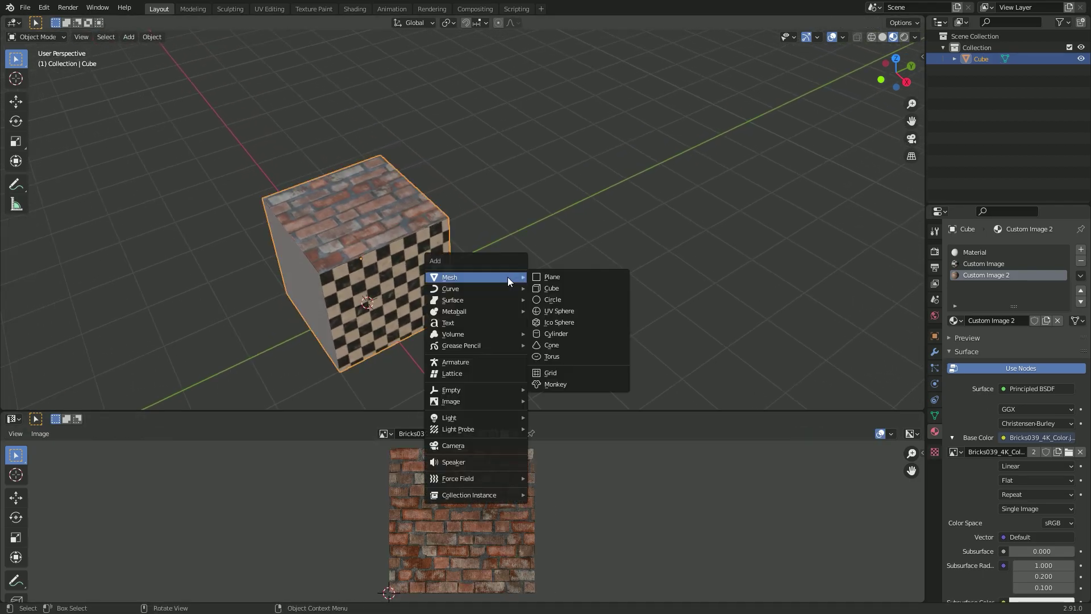
left_click(561, 288)
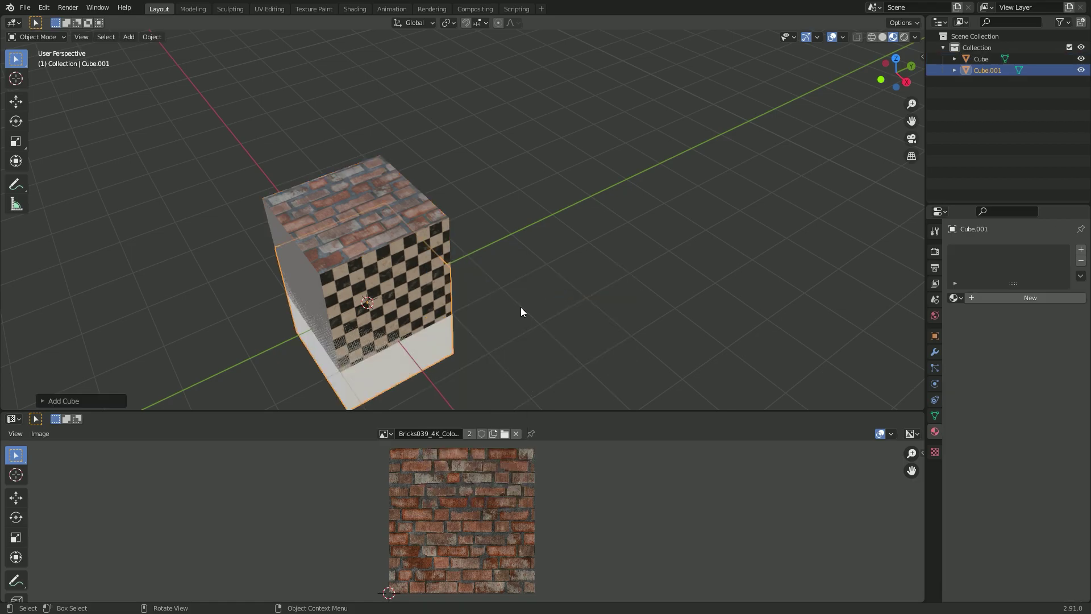
key("g")
key("x")
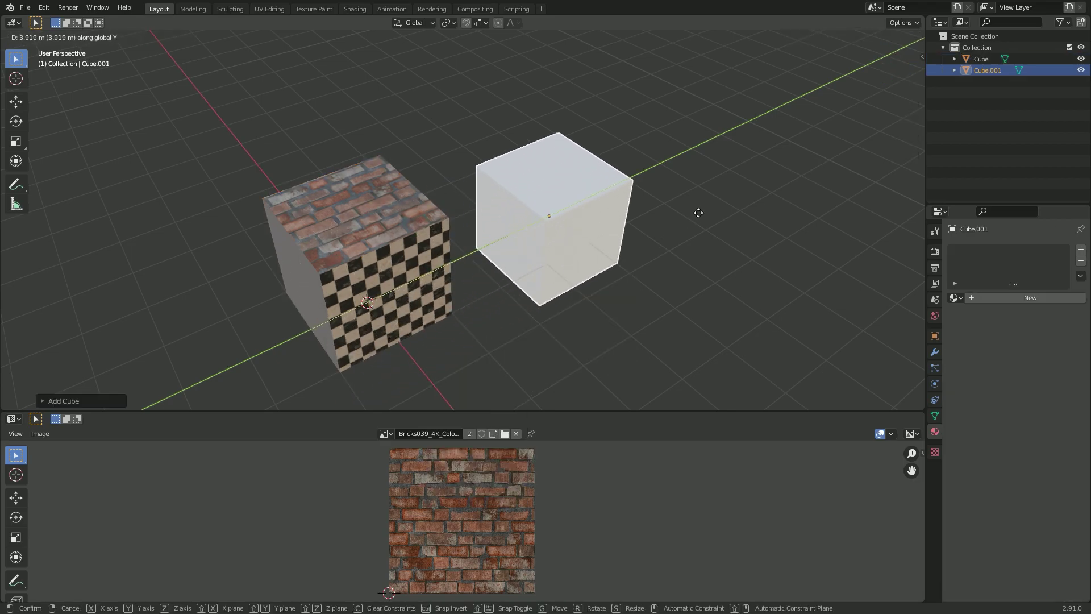
left_click(697, 218)
key("g")
key("z")
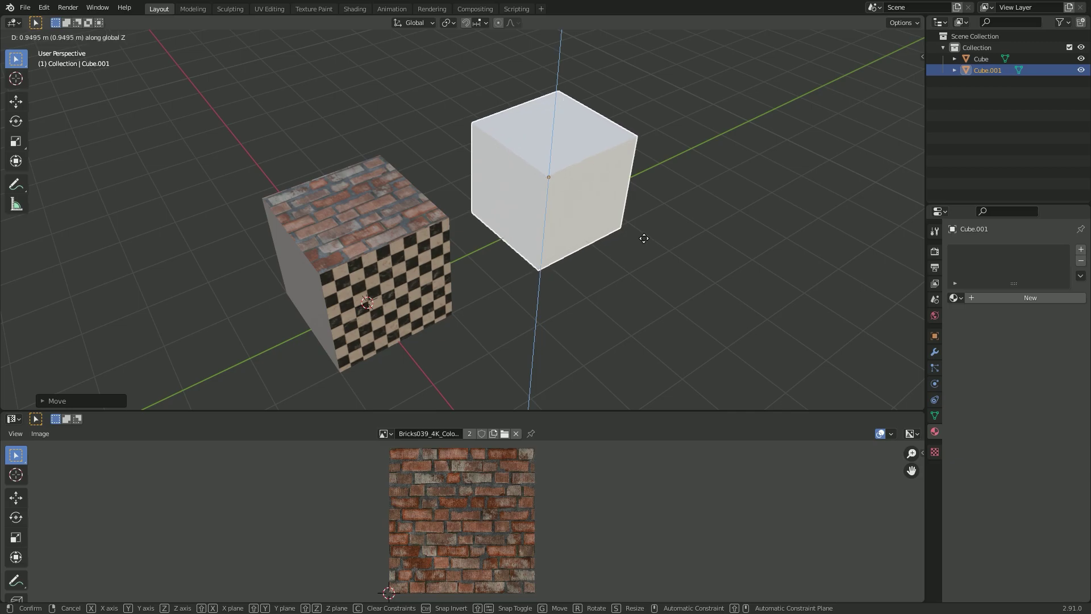
left_click(640, 244)
middle_click_drag(615, 294, 596, 260)
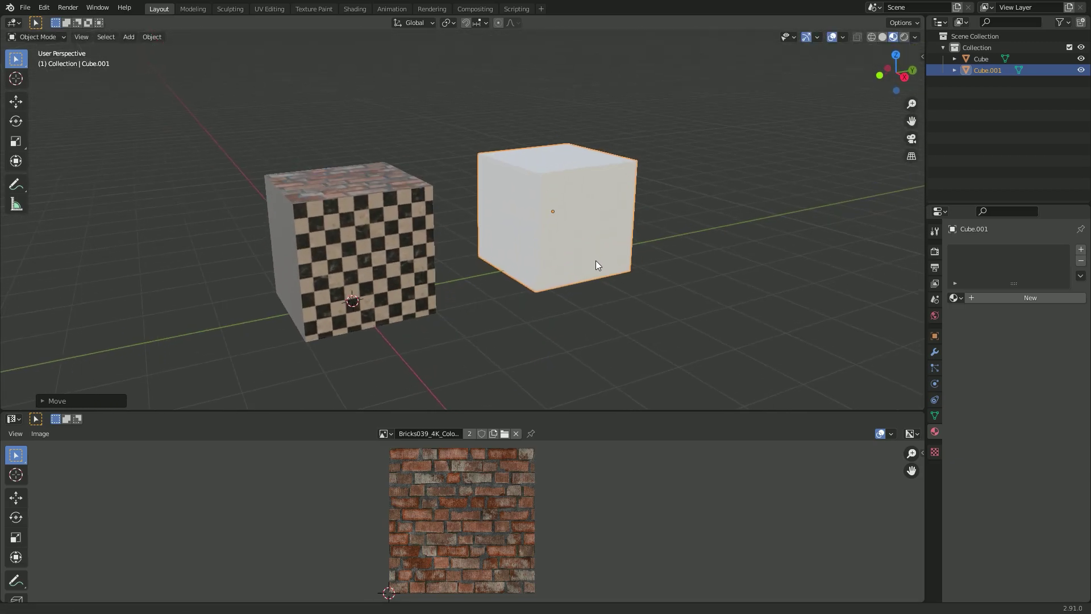
scroll(545, 278, "up", 2)
key("Tab")
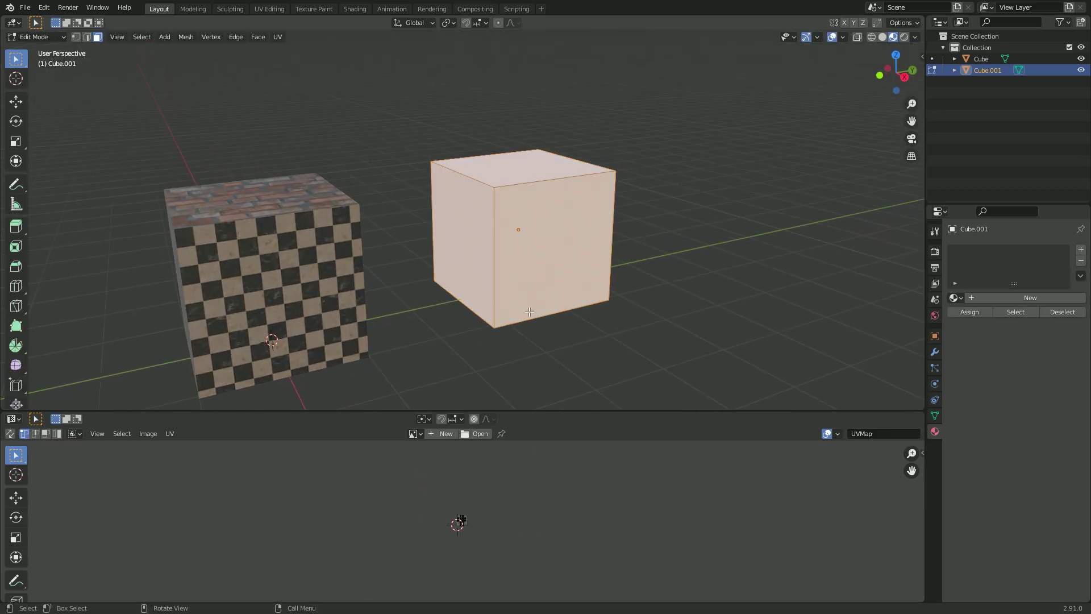
scroll(480, 516, "up", 2)
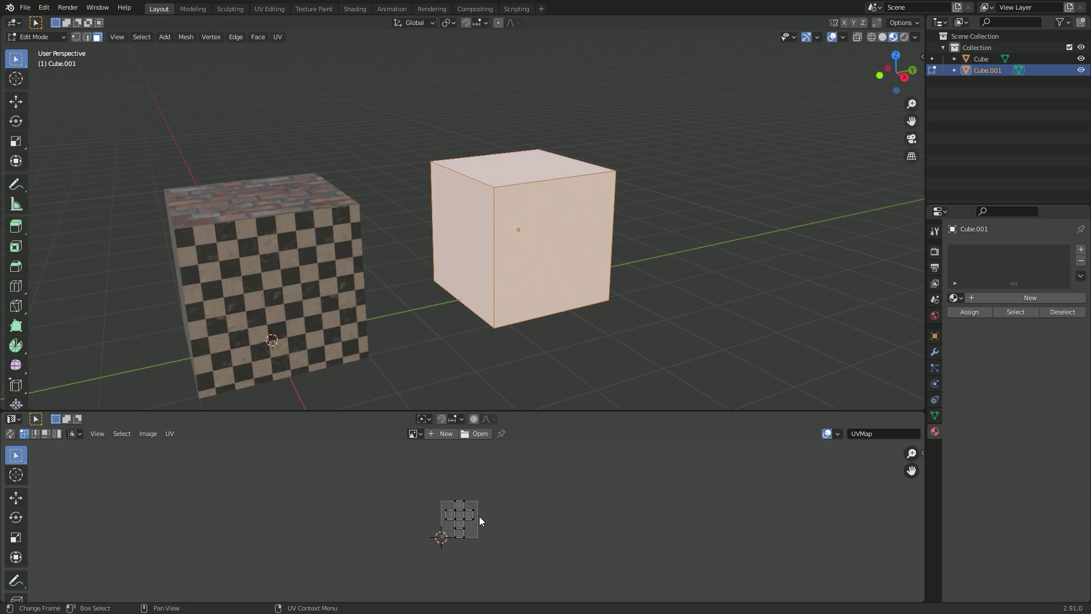
scroll(479, 516, "up", 3)
scroll(480, 515, "up", 3)
- Enlarge the UV editor and select the front, left and top faces to locate their UV squares
key("alt+a")
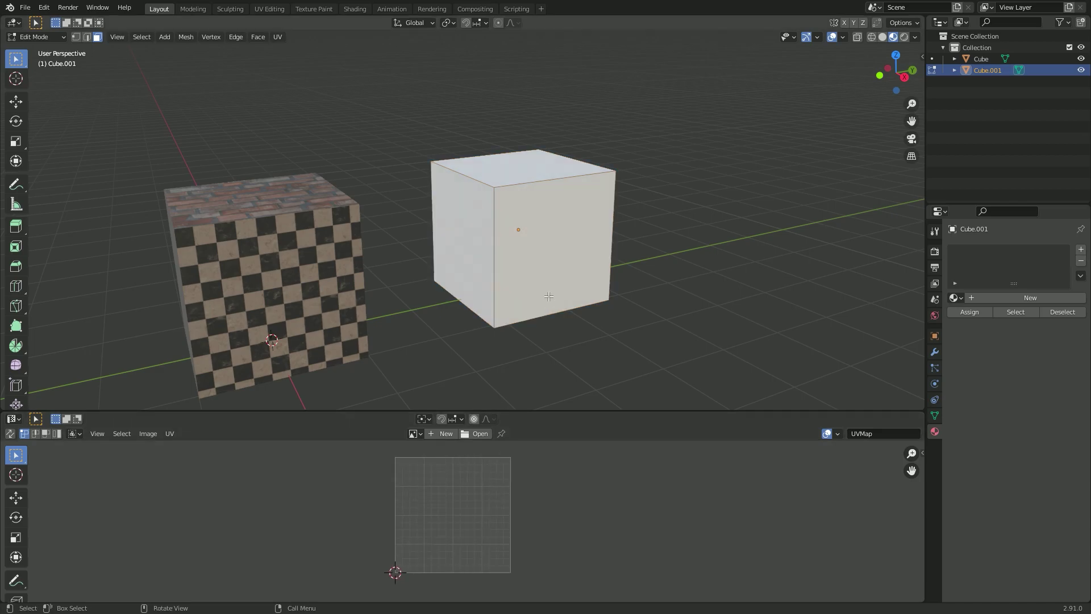
key("a")
key("a")
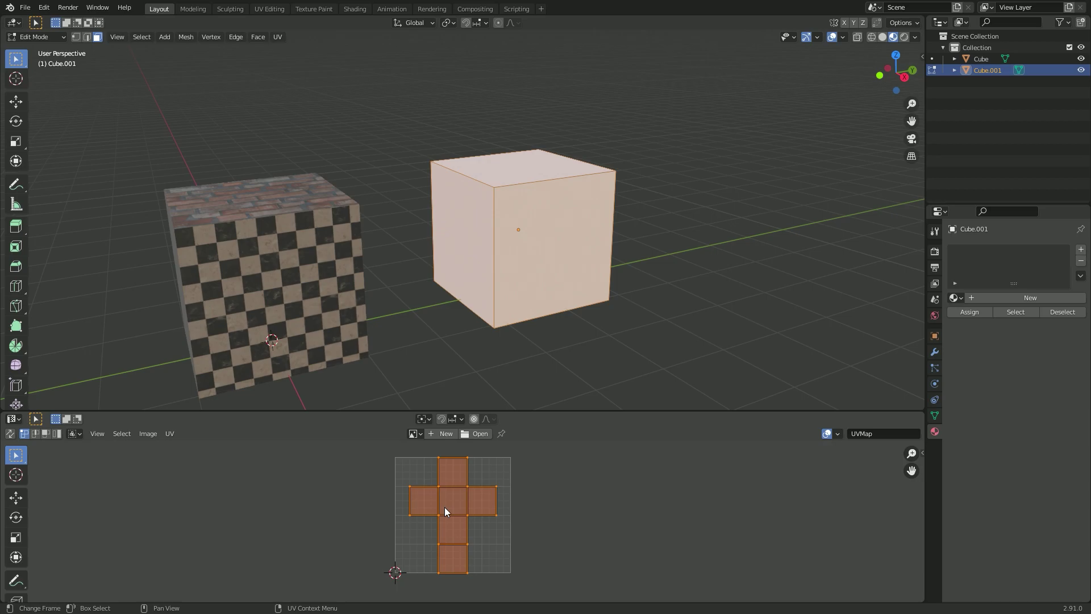
scroll(444, 507, "up", 1)
left_click_drag(534, 410, 534, 349)
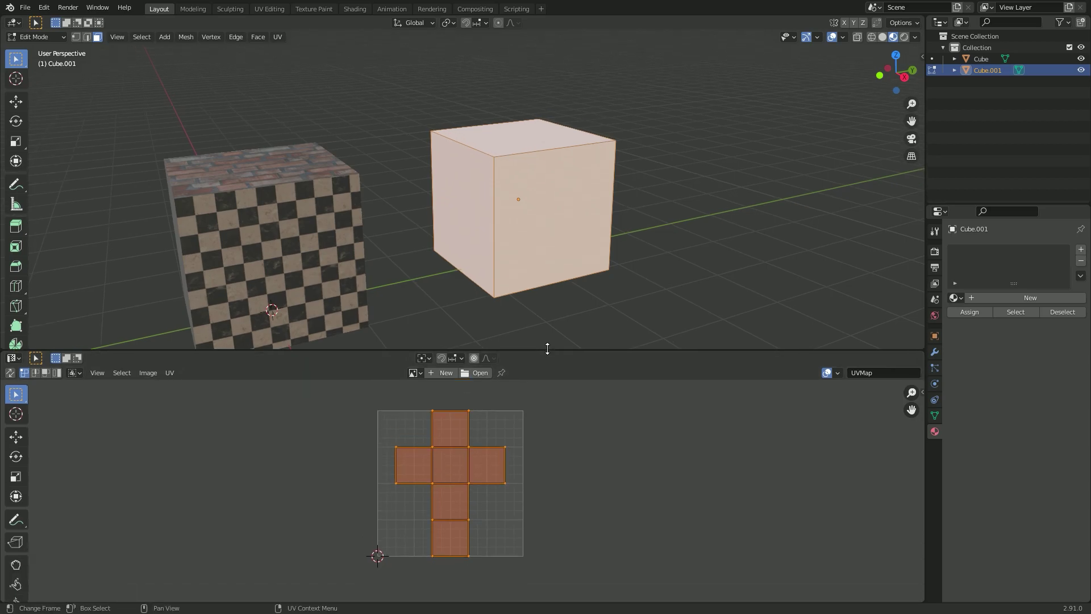
left_click(546, 193)
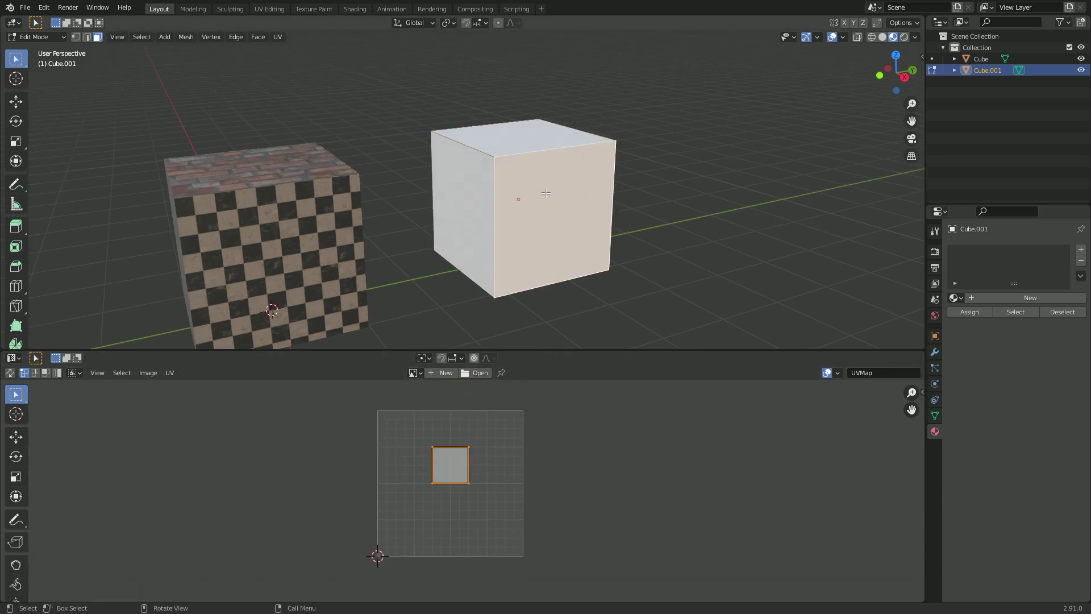
left_click(450, 214)
left_click(524, 137)
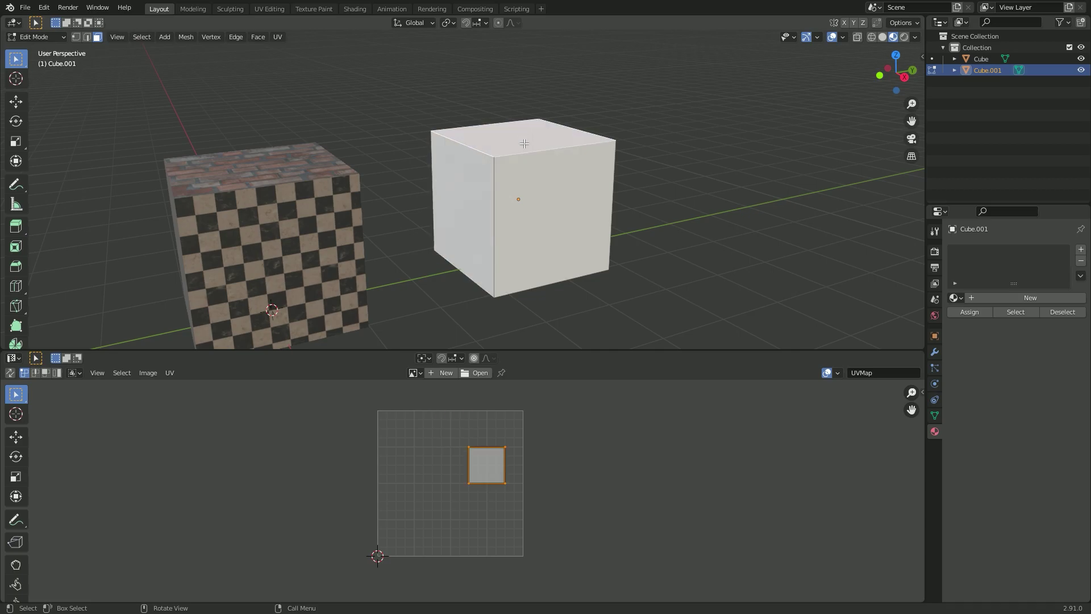
left_click(542, 199)
- In face select mode, pick the cross layout's top, bottom, right and left faces, then show the brick image
key("a")
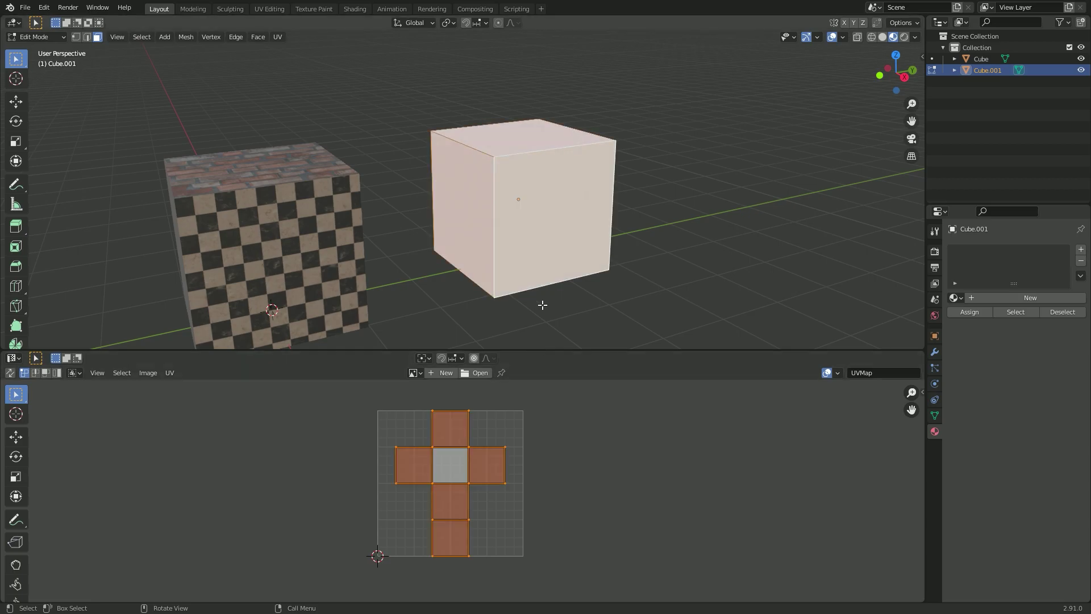
key("alt+a")
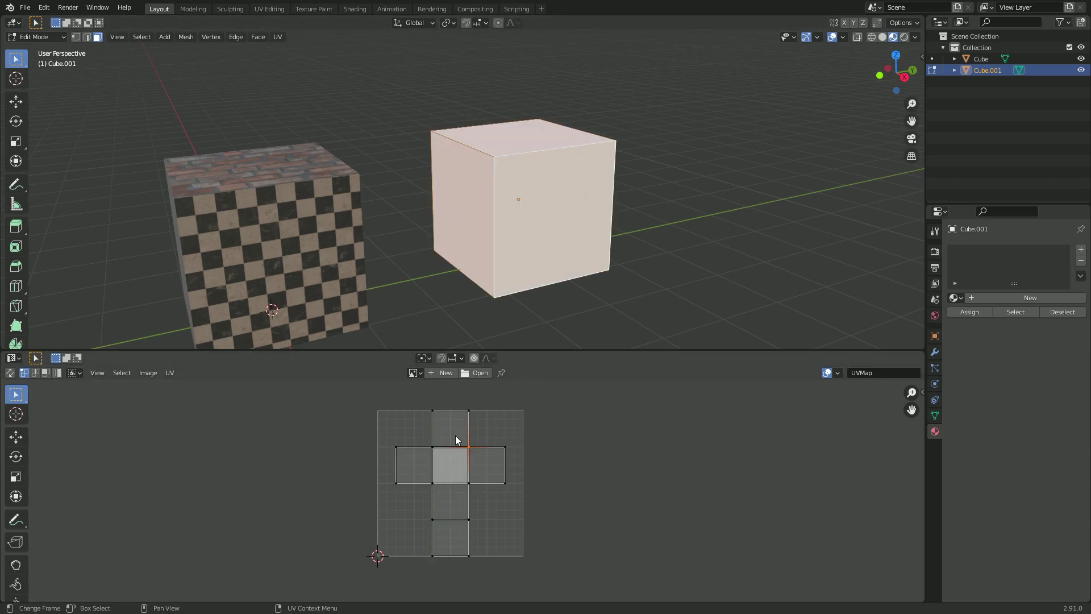
key("3")
left_click(451, 431)
left_click(449, 510)
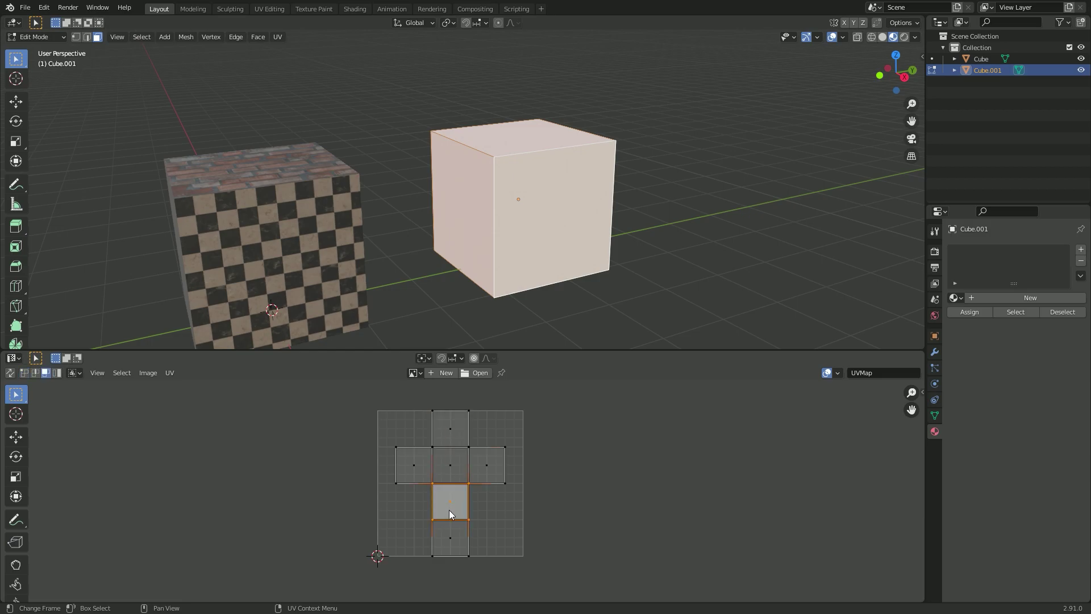
left_click(454, 534)
left_click(487, 464)
left_click(413, 464)
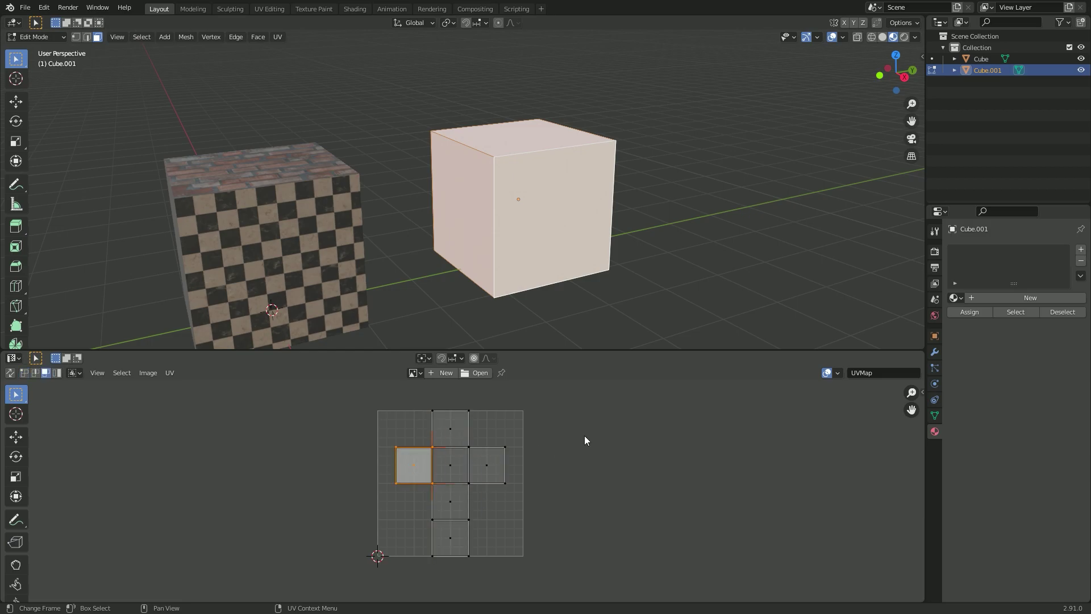
left_click_drag(616, 350, 622, 442)
- Switch to edge selection and pick the new cube's top-left edge
key("2")
left_click(480, 197)
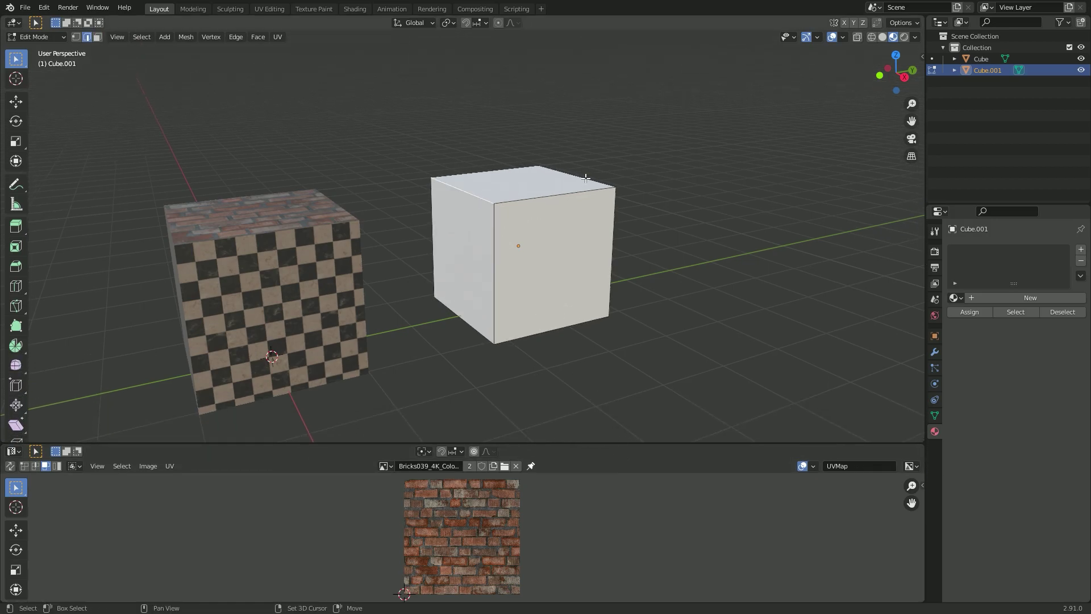
middle_click_drag(586, 178, 481, 358)
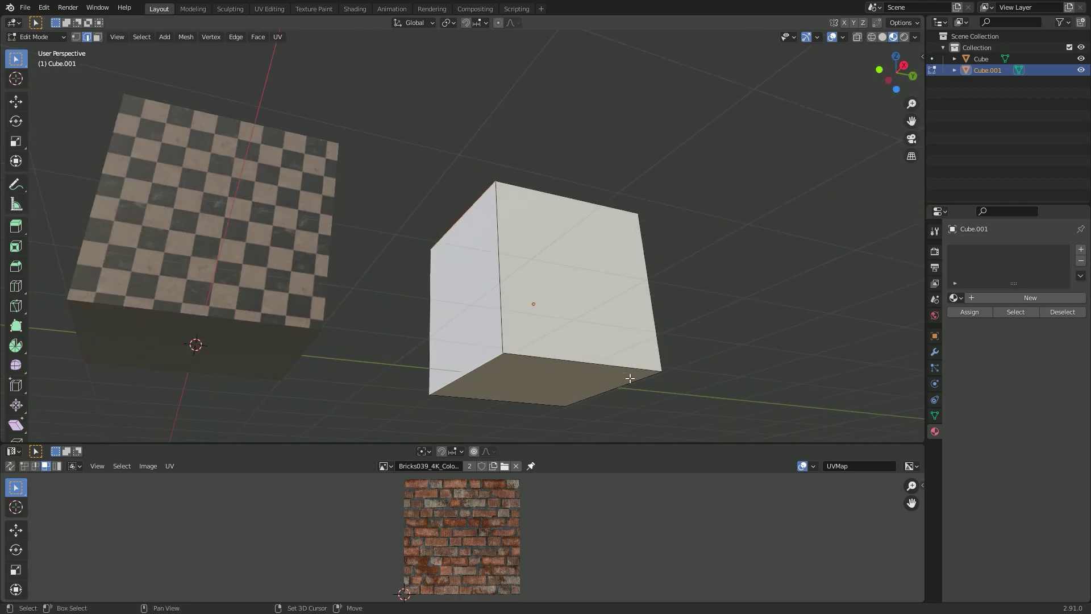
middle_click_drag(632, 379, 546, 304)
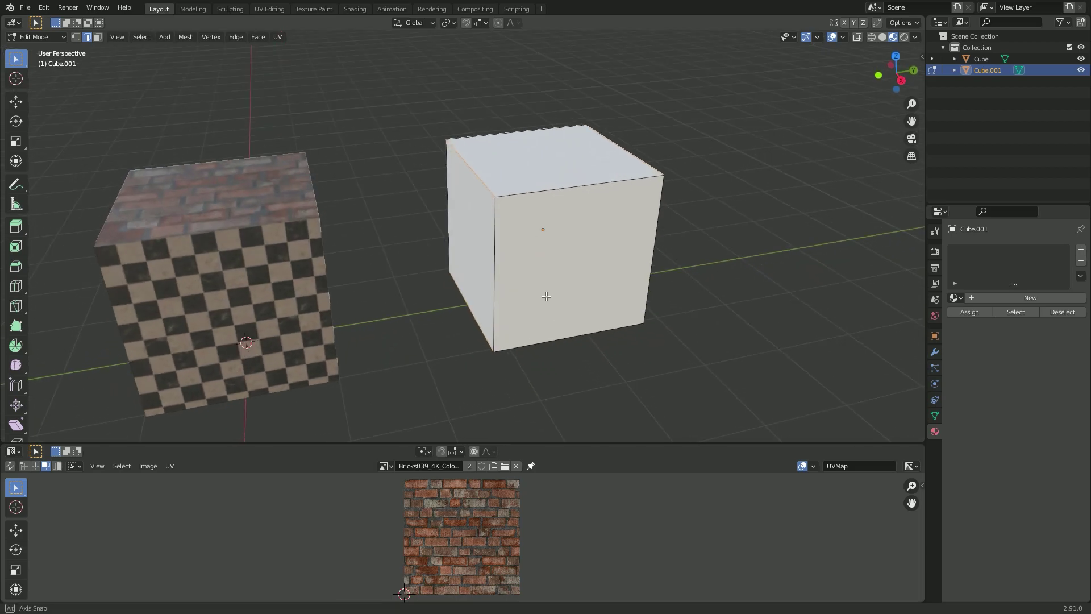
key("ctrl")
- Bevel the selected edge with Ctrl+B, confirm it, and return to Object Mode
key("ctrl+e")
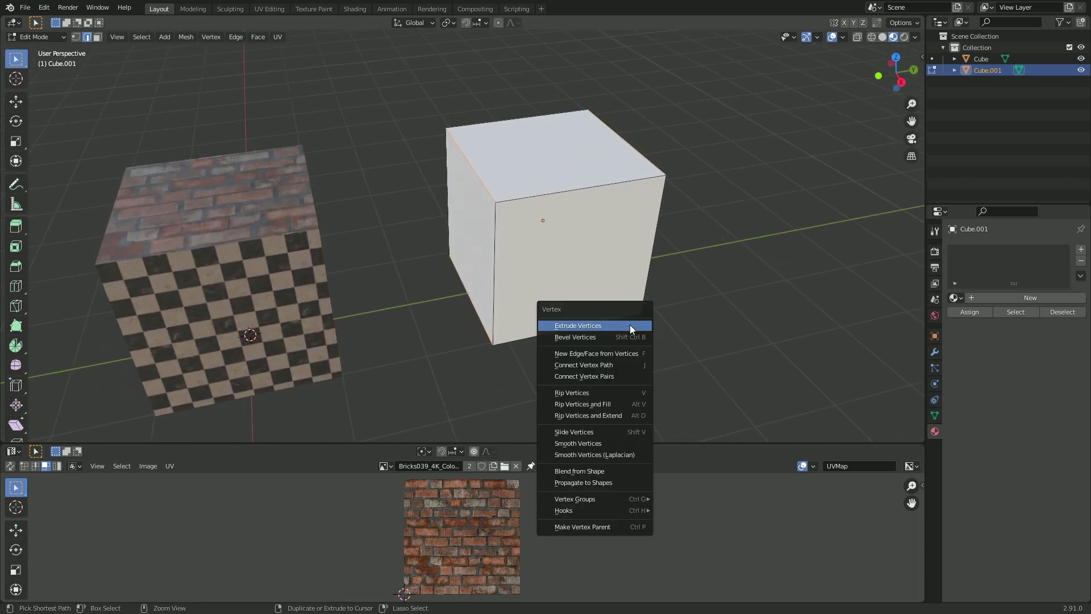
key("Escape")
key("ctrl+b")
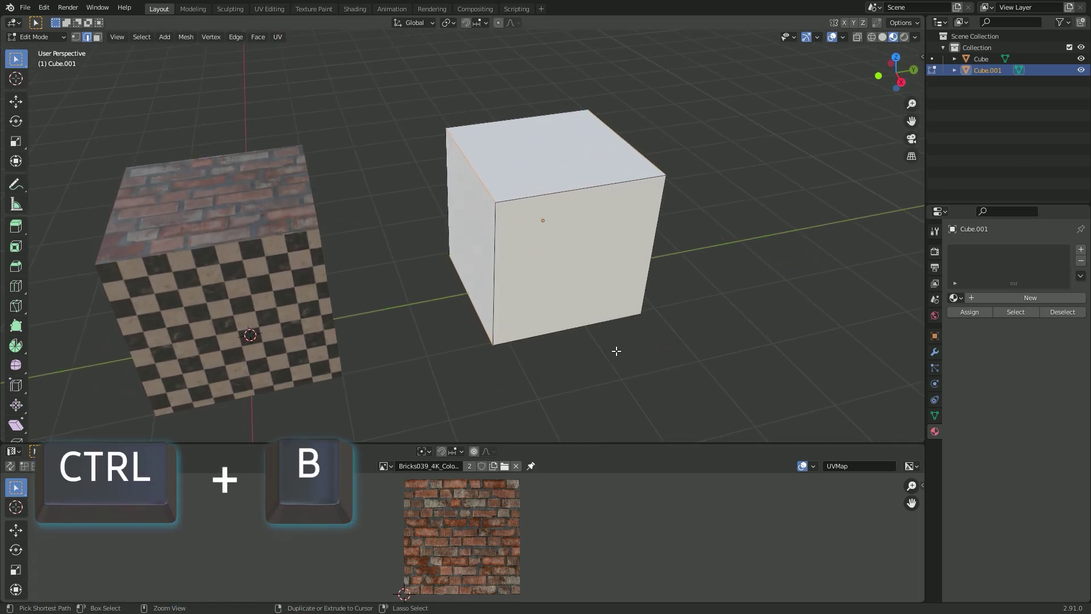
key("ctrl+b")
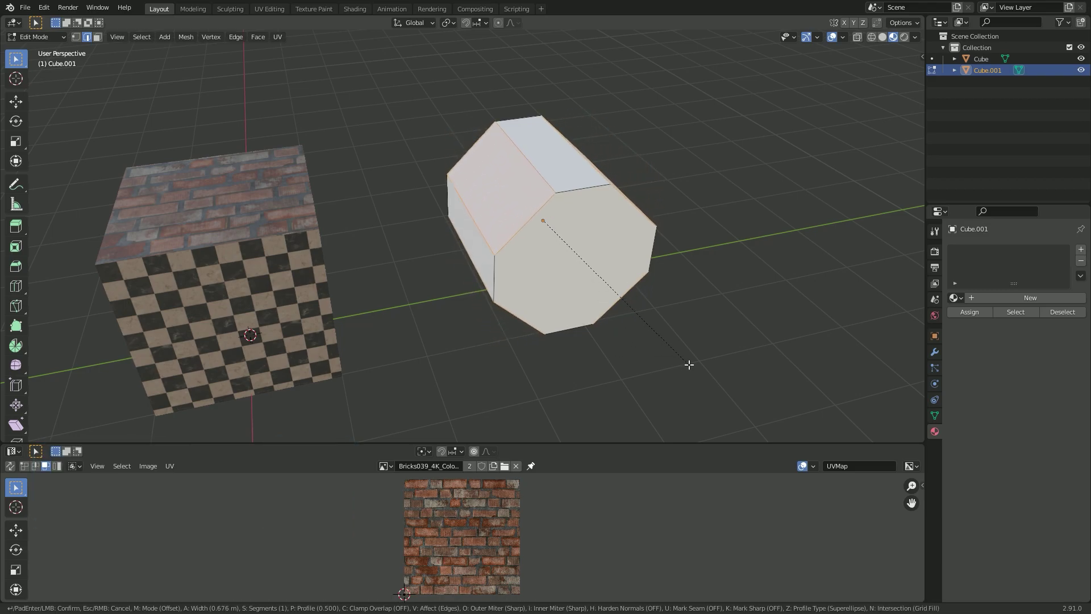
scroll(707, 356, "up", 2)
scroll(716, 355, "down", 1)
scroll(695, 343, "down", 1)
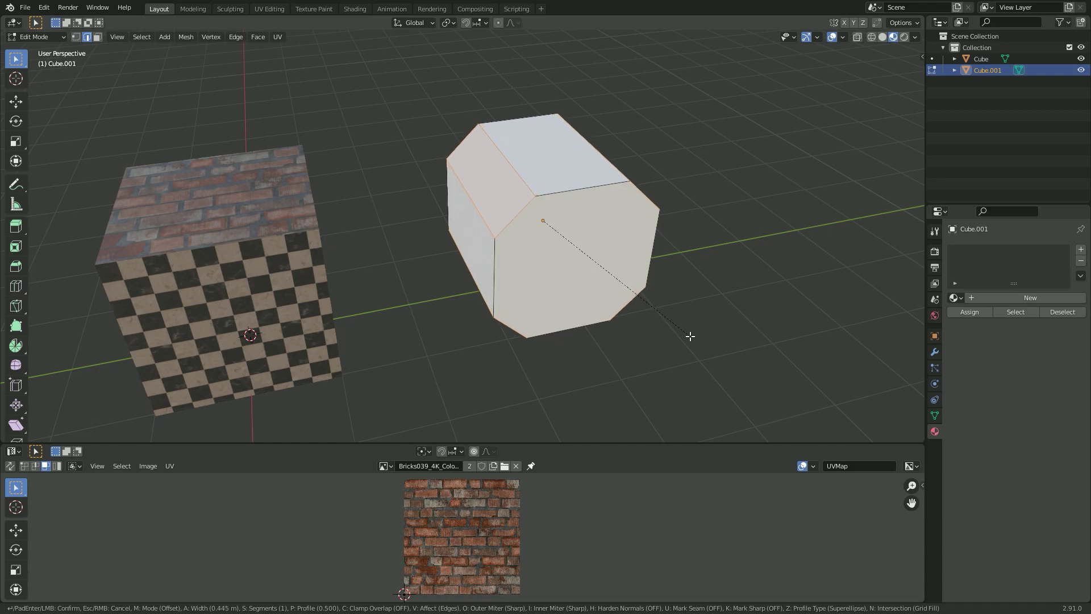
left_click(689, 337)
key("Tab")
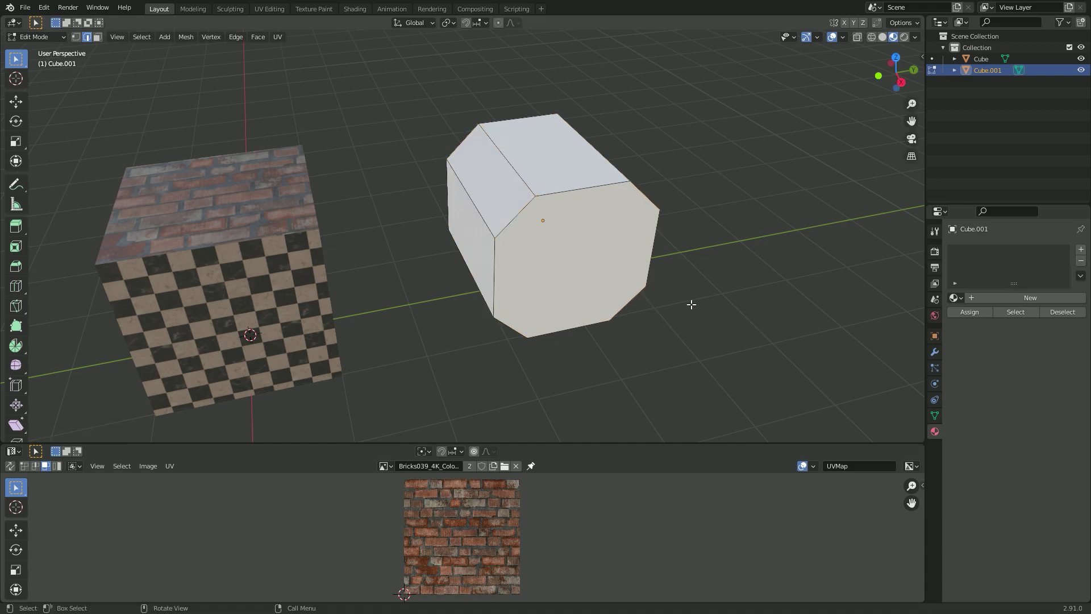
mouse_move(691, 304)
middle_mouse_down()
mouse_move(623, 269)
mouse_move(528, 268)
middle_mouse_up()
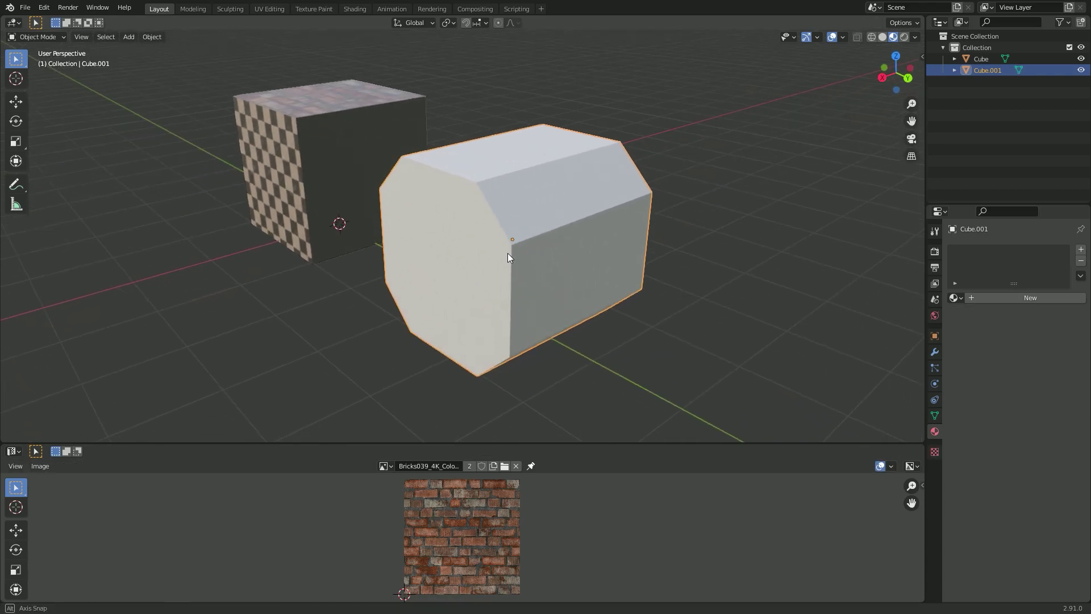
- Mark seams on the front-face edges, an edge loop and the lower-left edge
key("Tab")
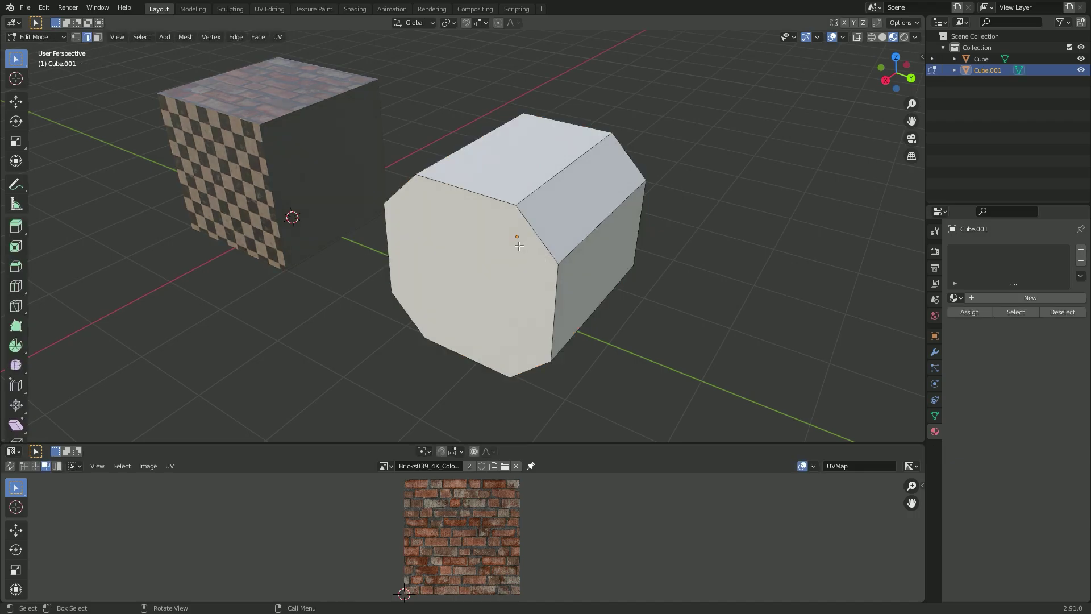
left_click(532, 229)
left_click(410, 184, "shift")
left_click(394, 246, "shift")
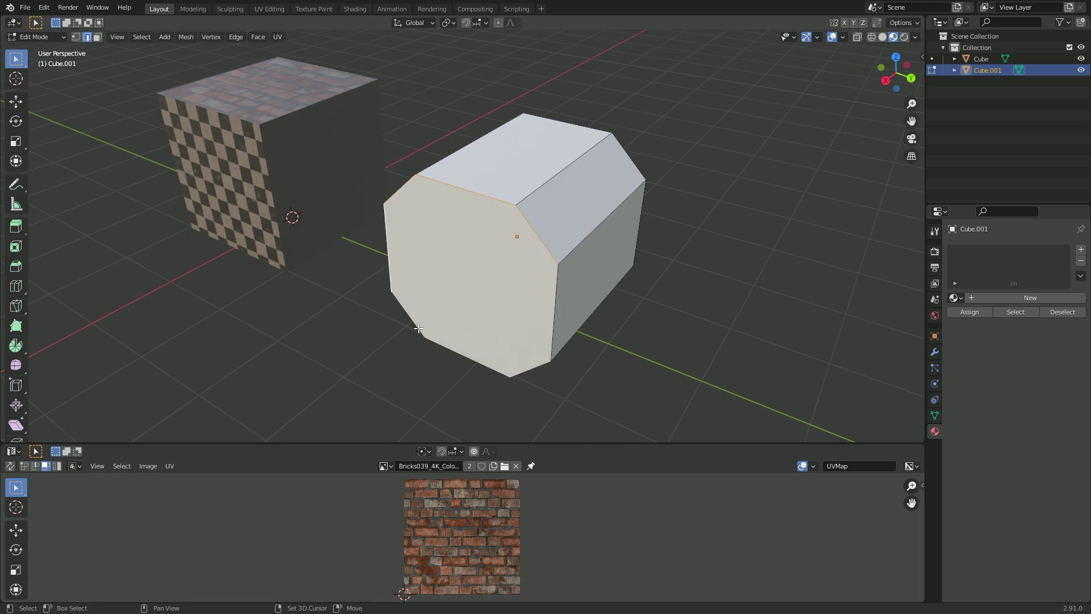
left_click(485, 364, "shift")
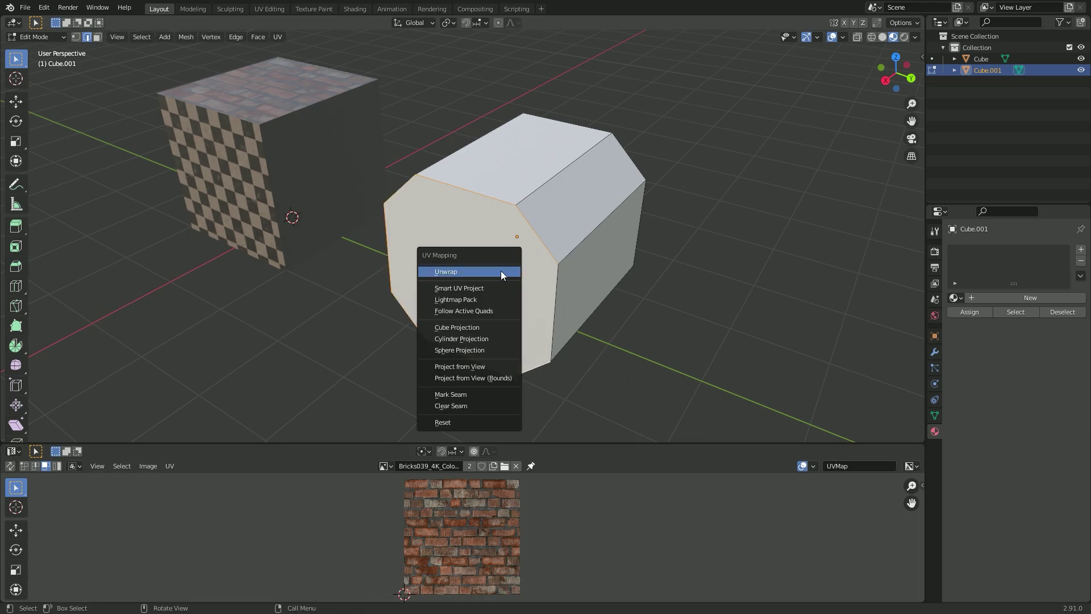
left_click(484, 395)
middle_click_drag(664, 236, 487, 228)
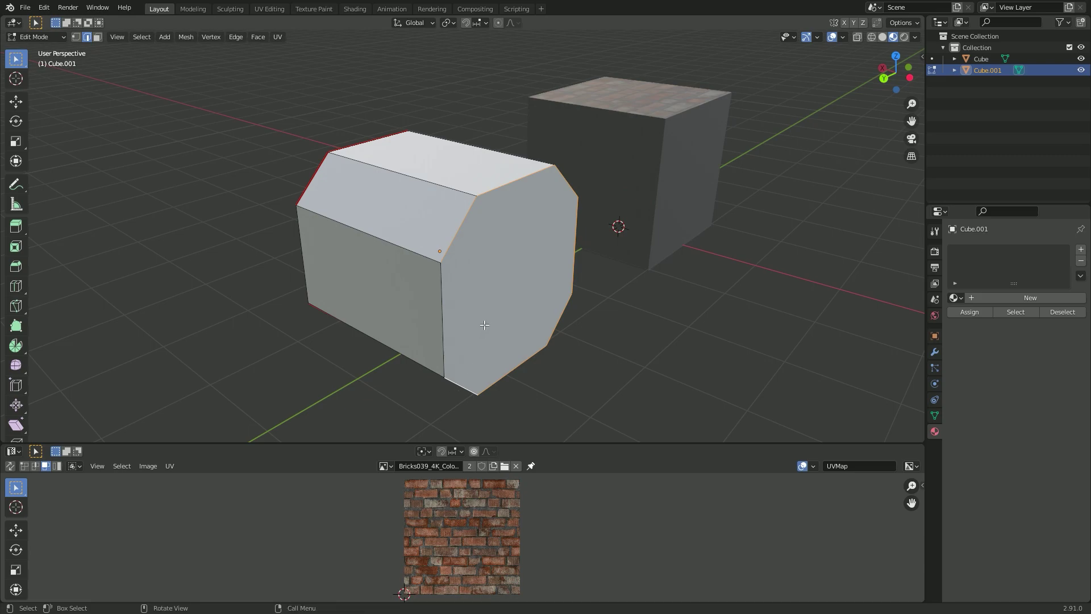
right_click(495, 287)
left_click(495, 287)
middle_click_drag(357, 349, 568, 267)
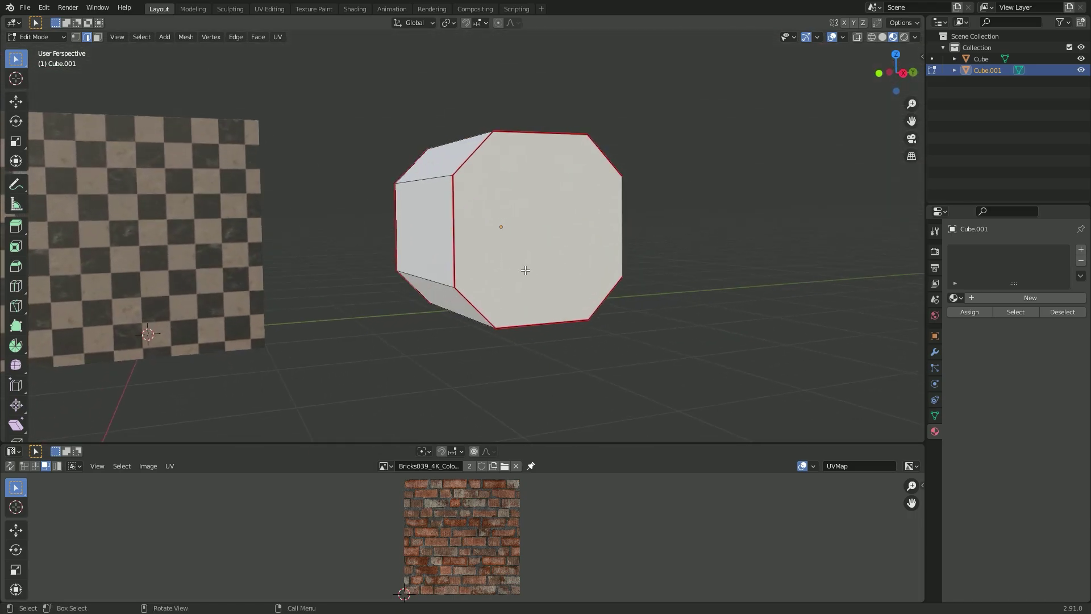
right_click(436, 282)
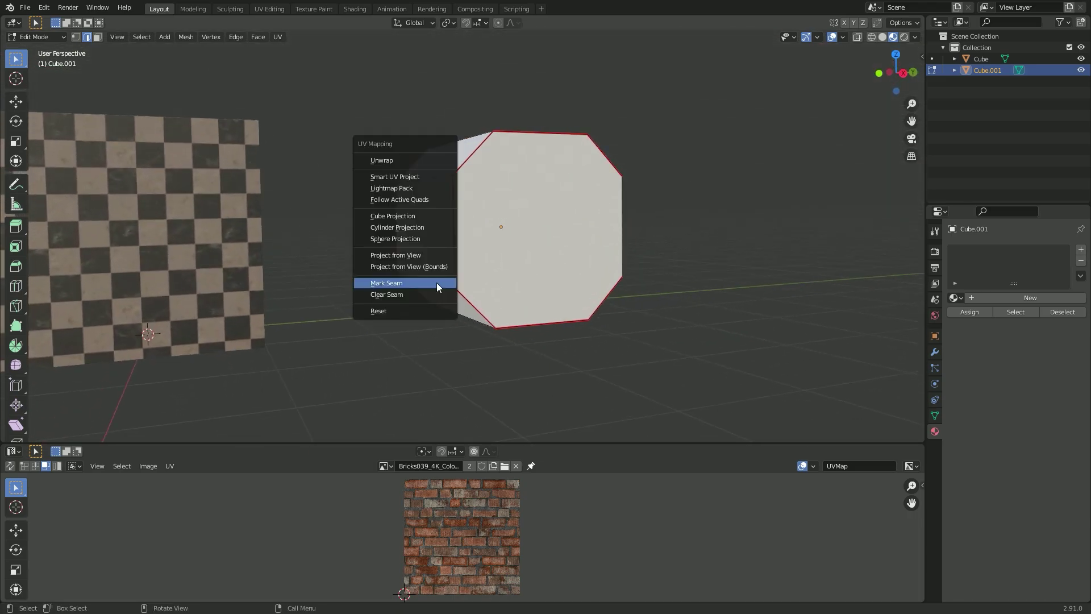
left_click(435, 283)
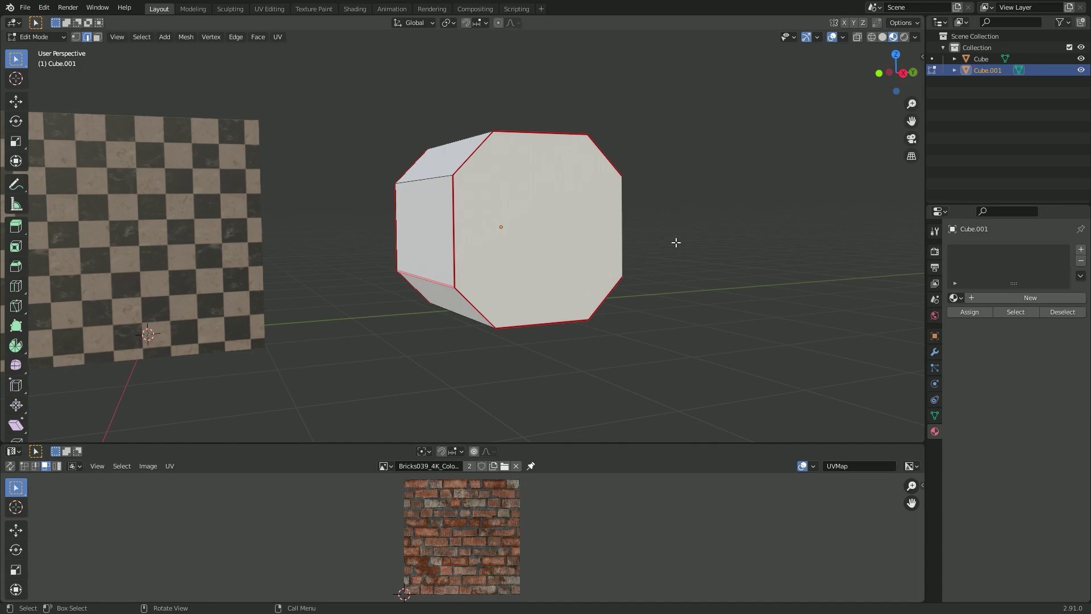
mouse_move(676, 220)
middle_mouse_down()
mouse_move(578, 255)
mouse_move(516, 254)
middle_mouse_up()
- Unwrap the faces along the seams and rotate the UV islands level
left_click(512, 254)
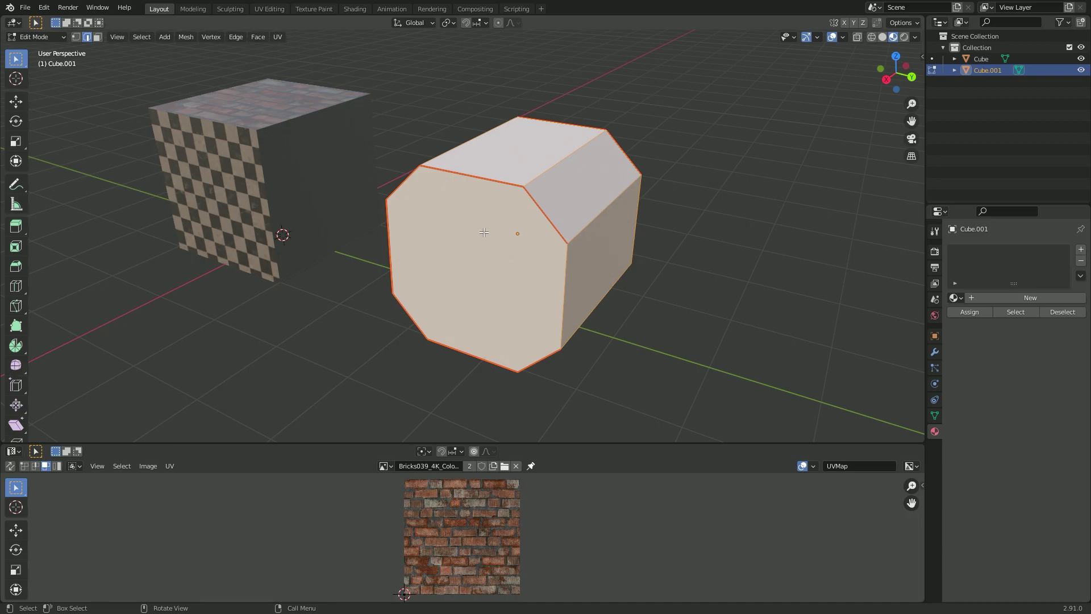
key("u")
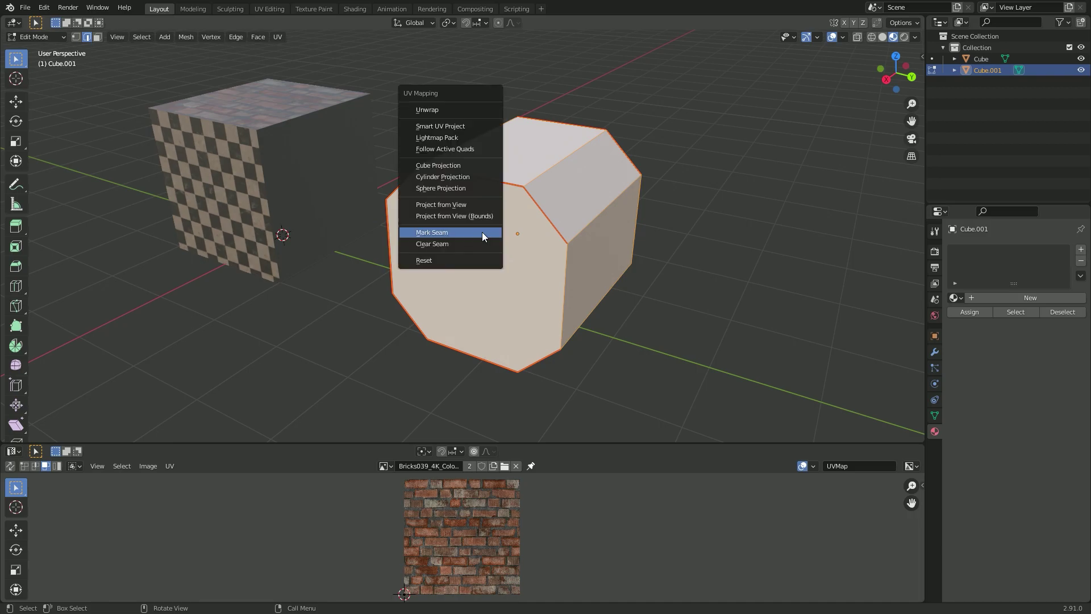
left_click(468, 108)
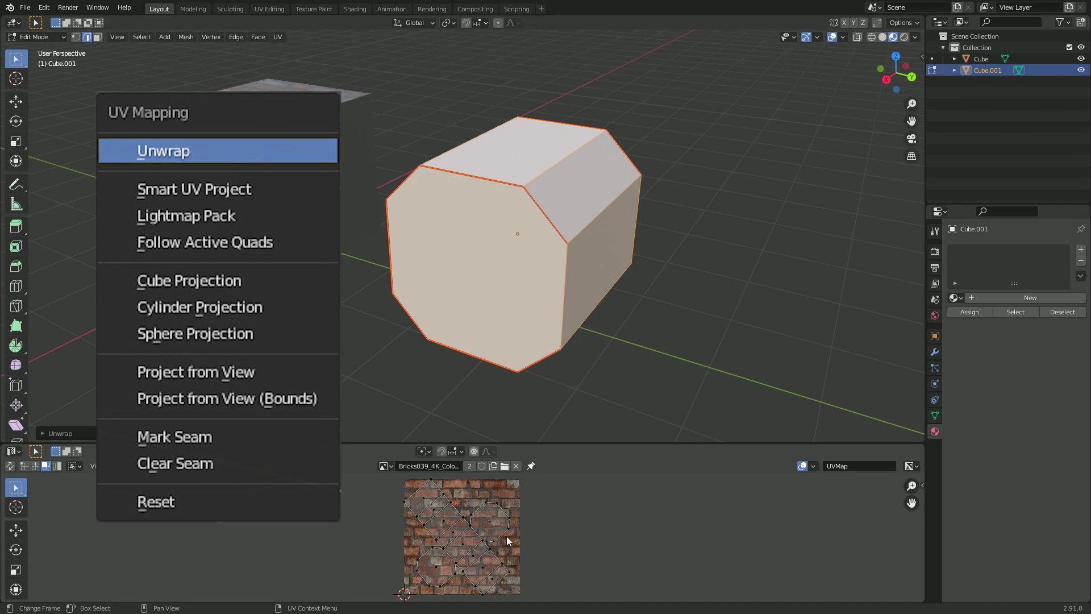
key("a")
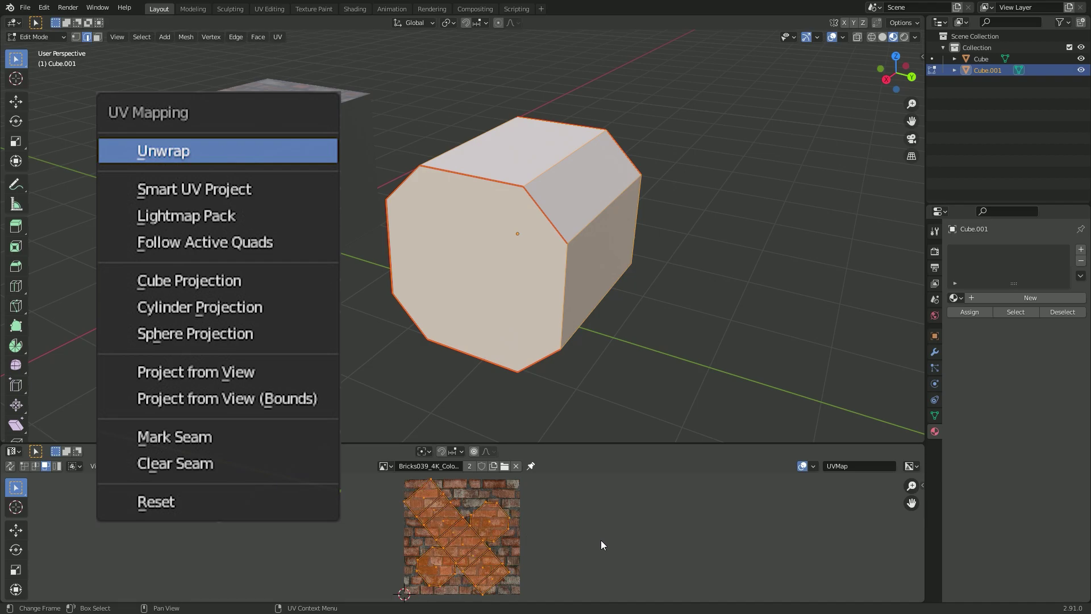
key("r")
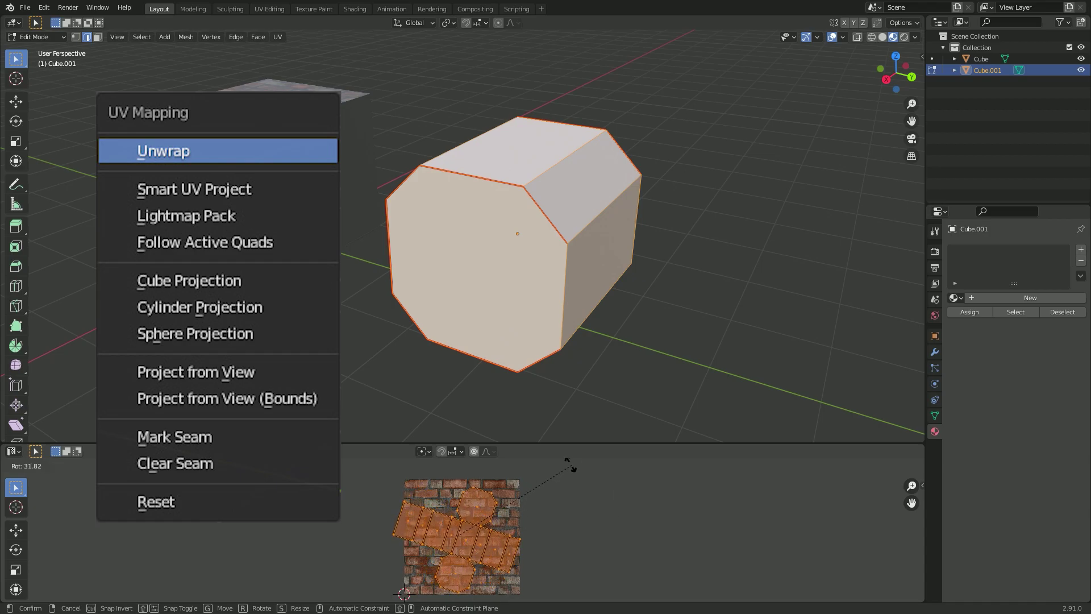
left_click(530, 595)
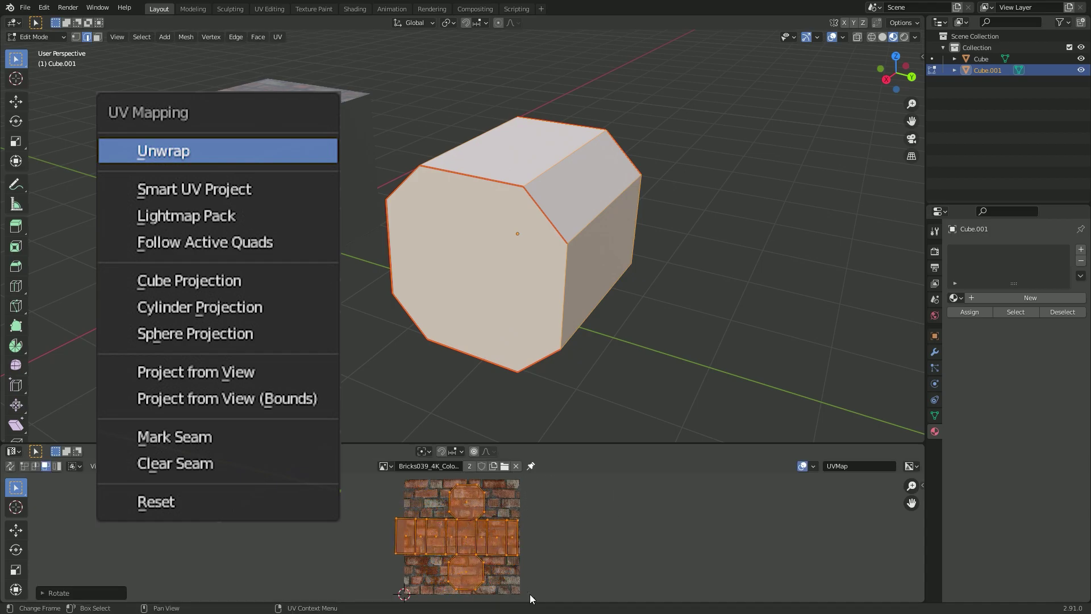
key("Escape")
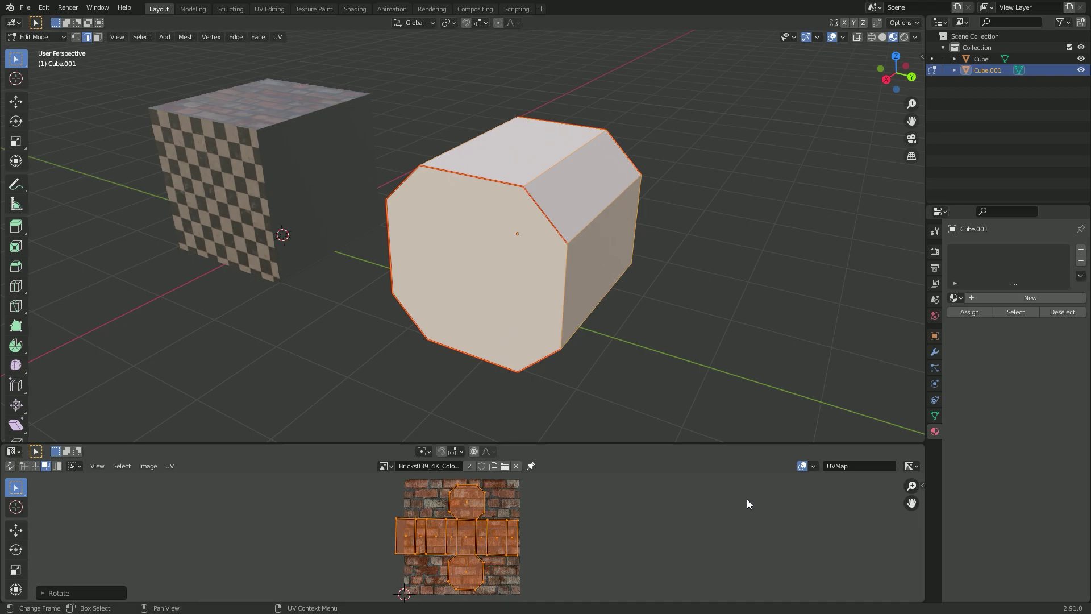
- Add a material slot with the existing Custom Image 2 material, then deselect the UV islands
left_click(1082, 250)
left_click(958, 297)
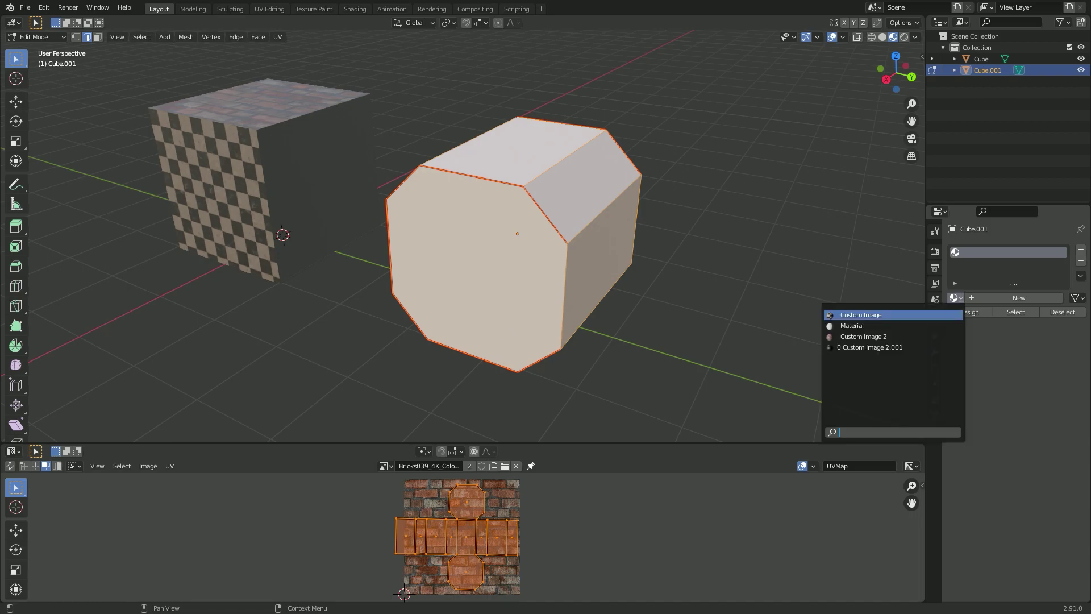
left_click(910, 336)
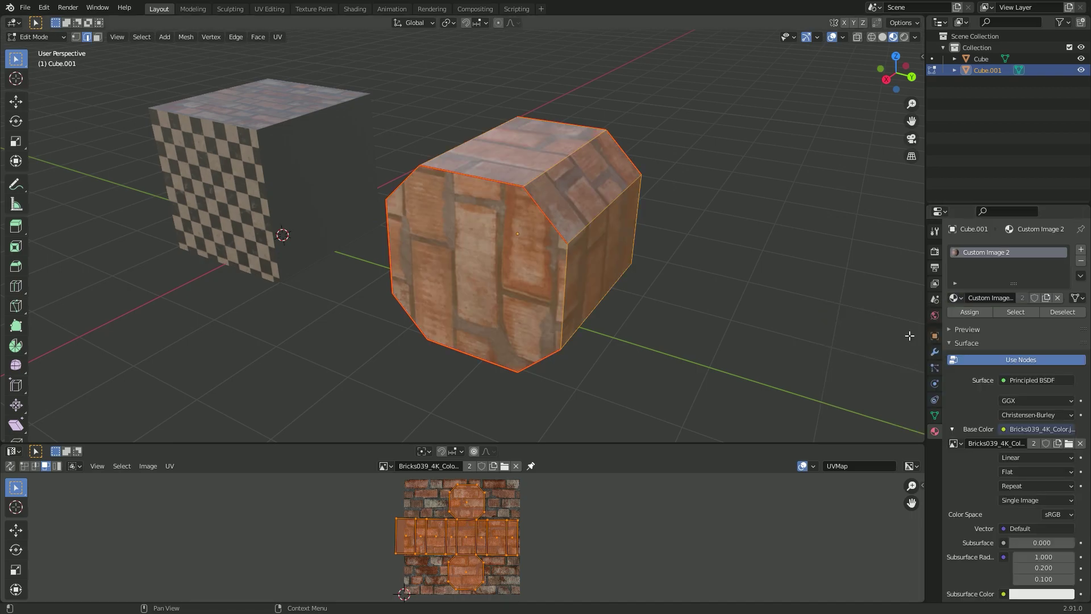
left_click(546, 537)
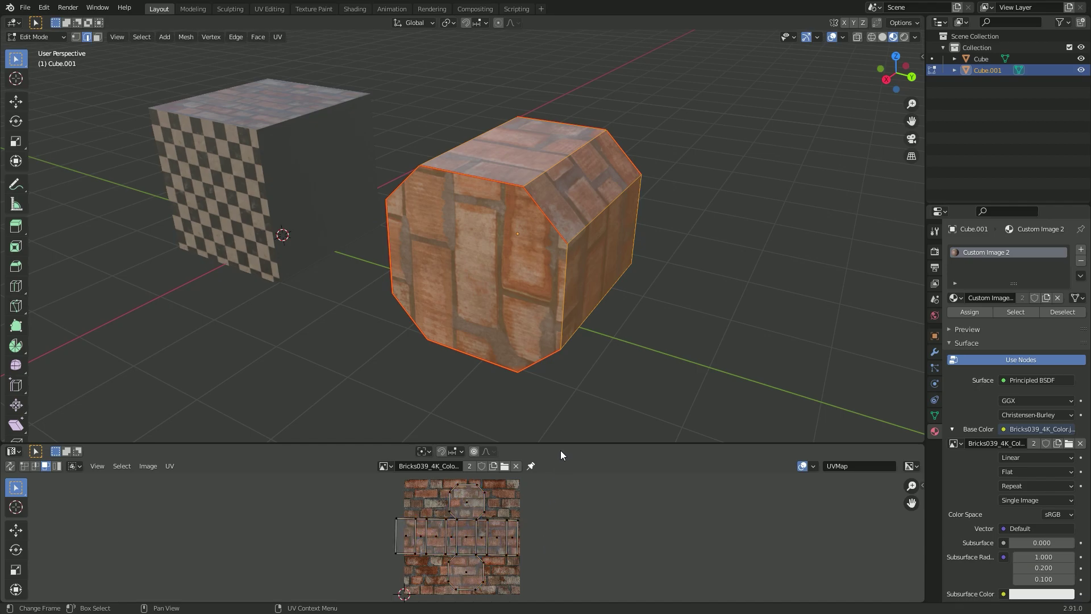
- Try scaling the front octagon face, undoing and cancelling attempts, then rescale it
left_click_drag(565, 444, 580, 365)
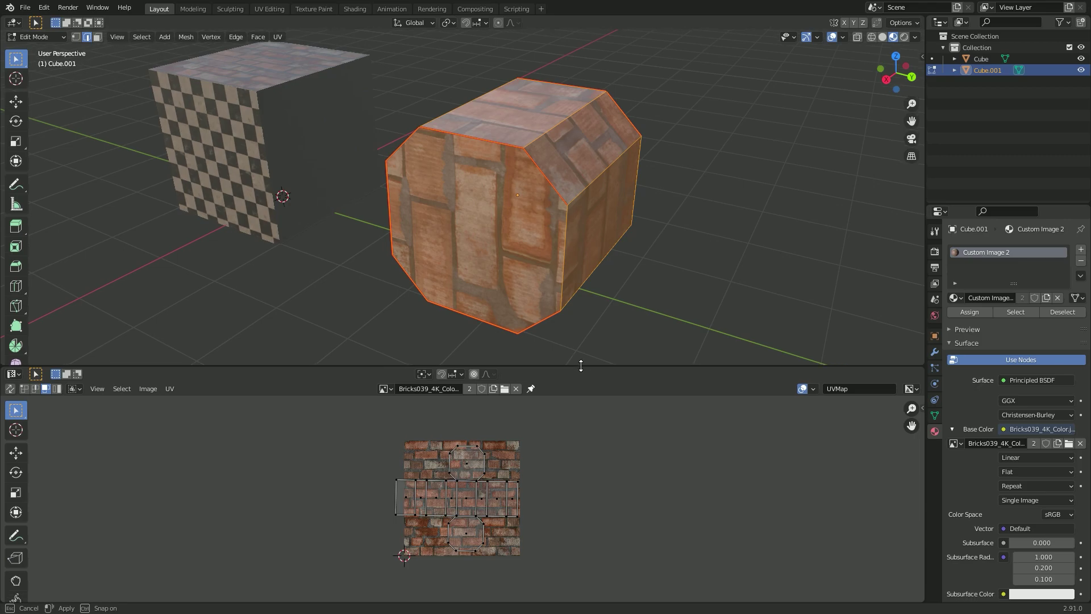
left_click(491, 234)
key("s")
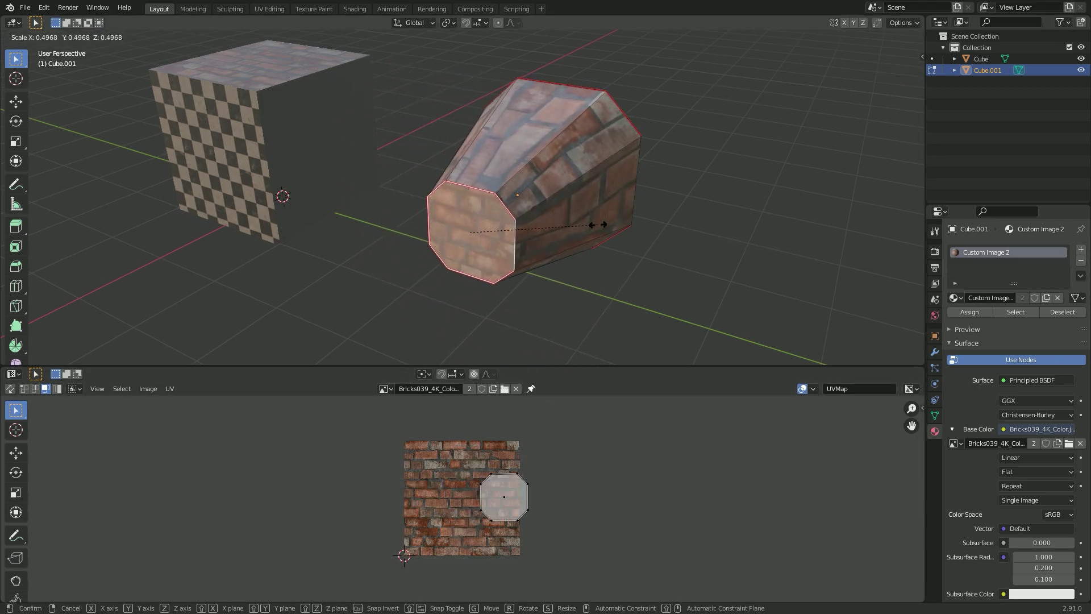
left_click(643, 225)
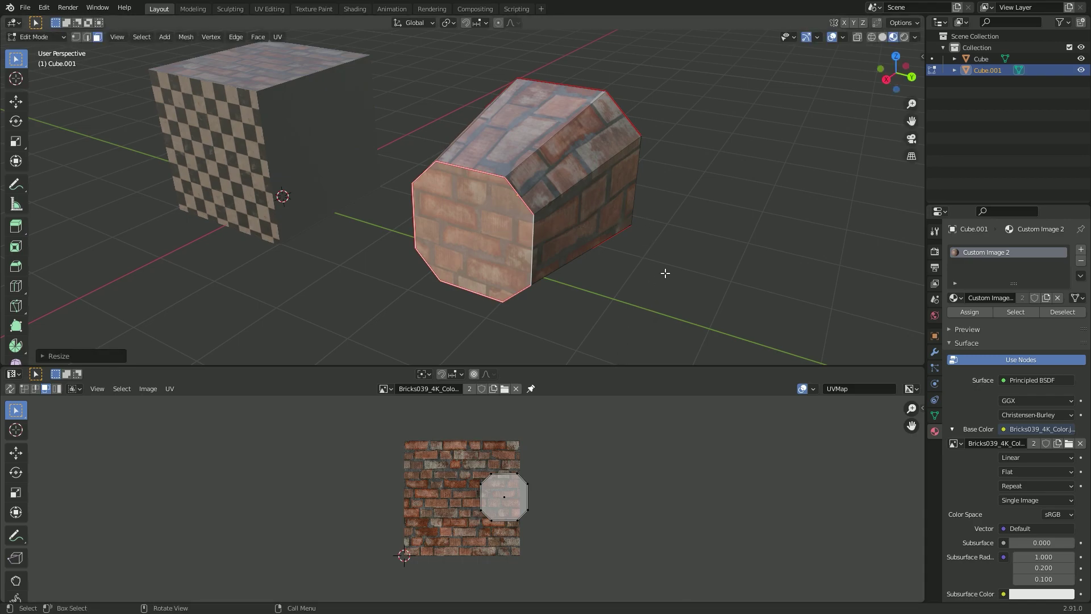
key("ctrl+z")
key("a")
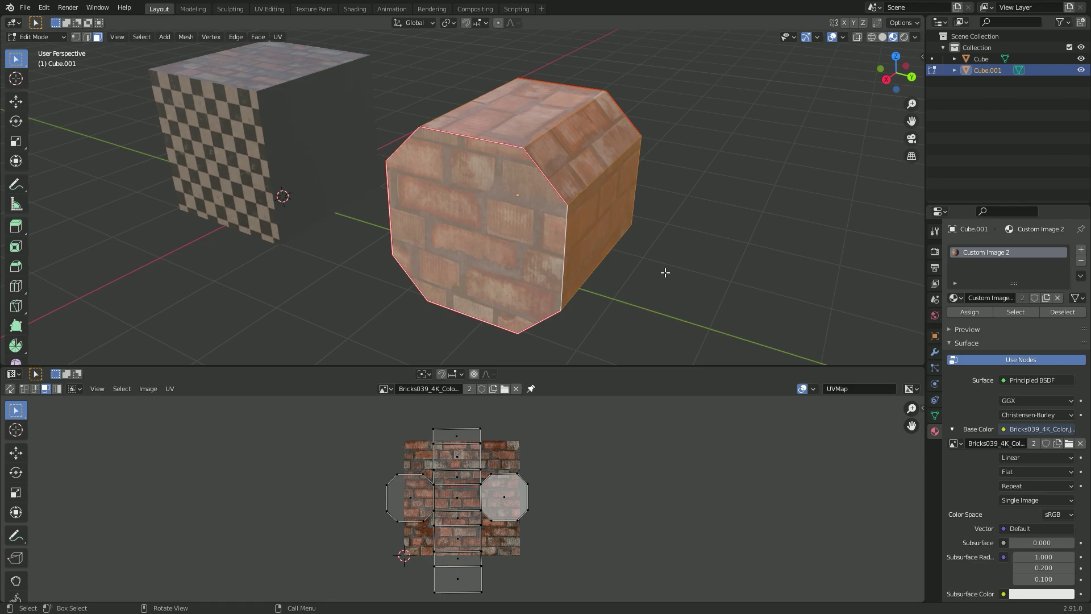
left_click(655, 273)
left_click(522, 133)
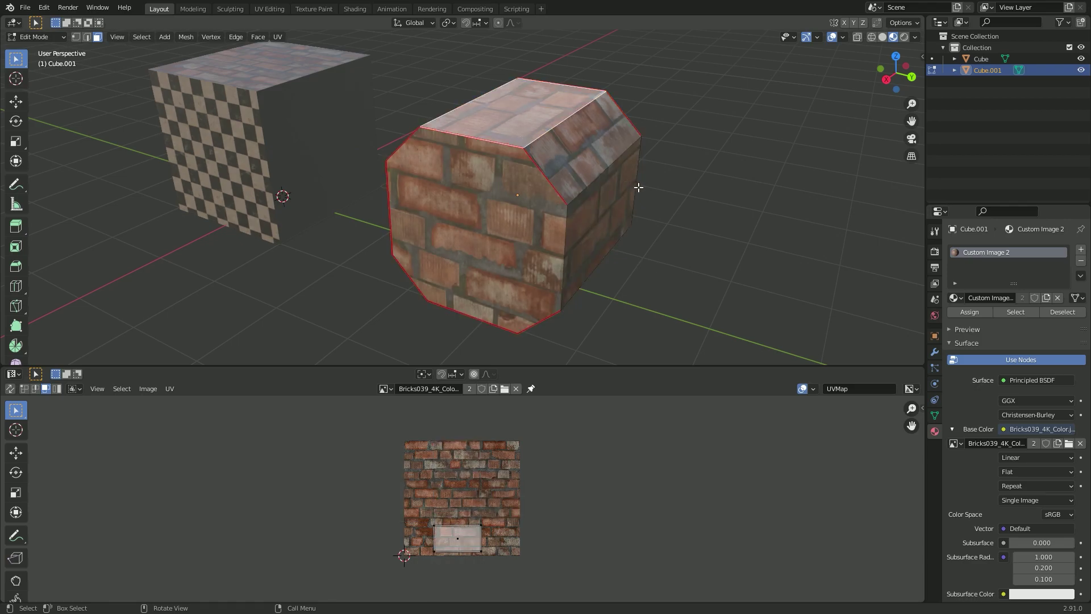
key("s")
right_click(656, 159)
left_click(508, 270)
key("s")
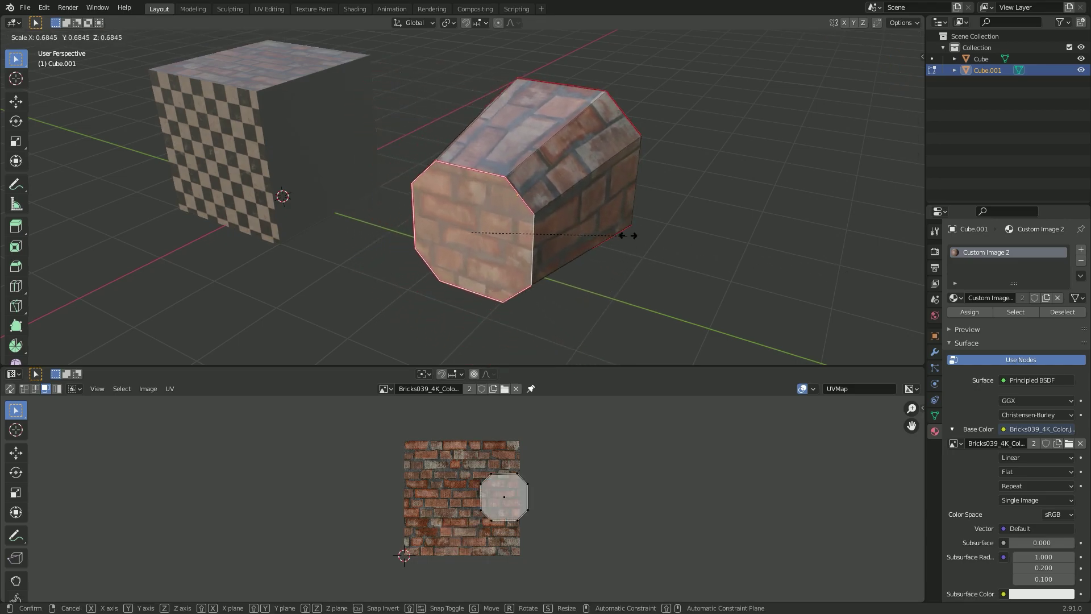
left_click(589, 229)
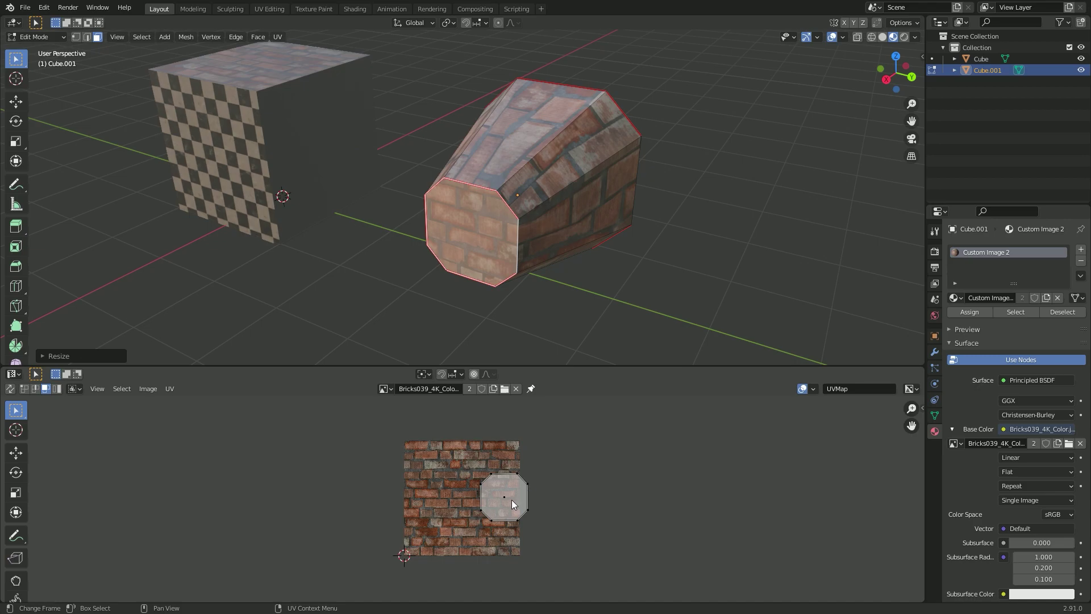
- Enlarge the left and right octagon islands in the UV layout
key("a")
left_click(411, 500)
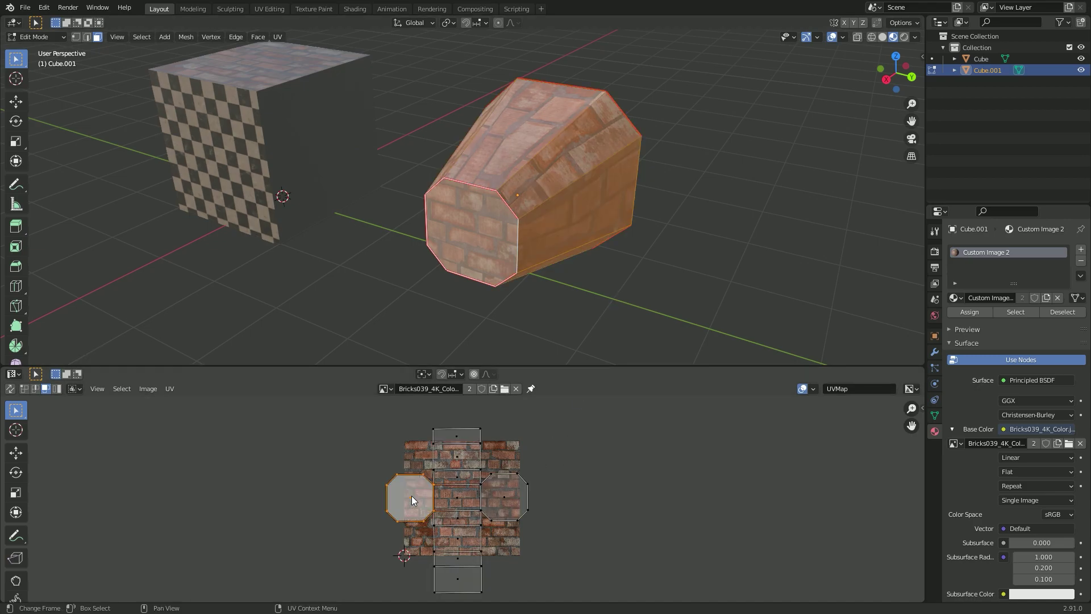
key("s")
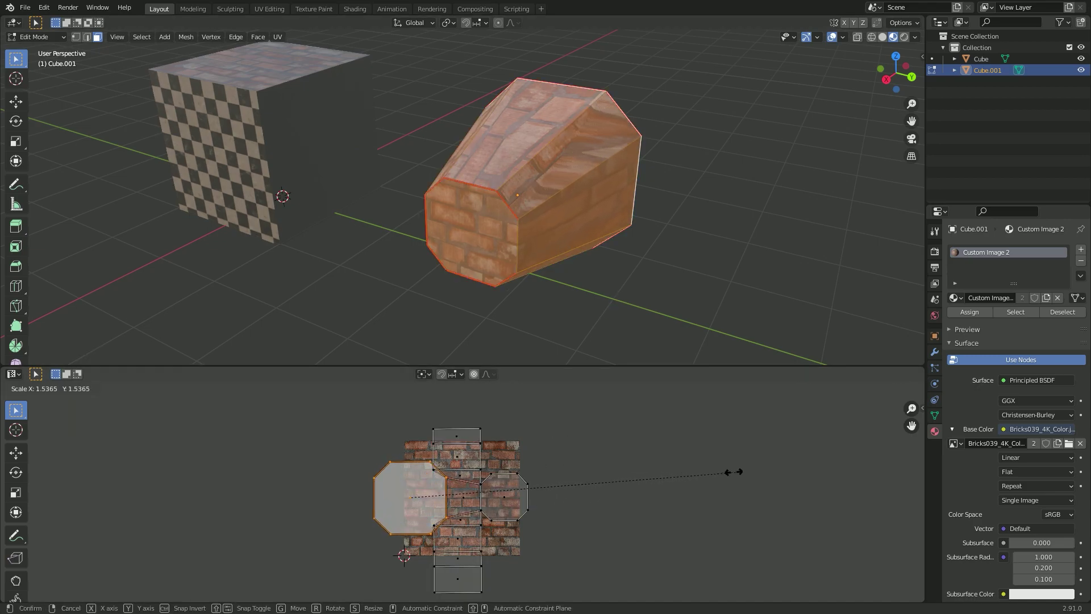
left_click(570, 473)
left_click(502, 497)
key("s")
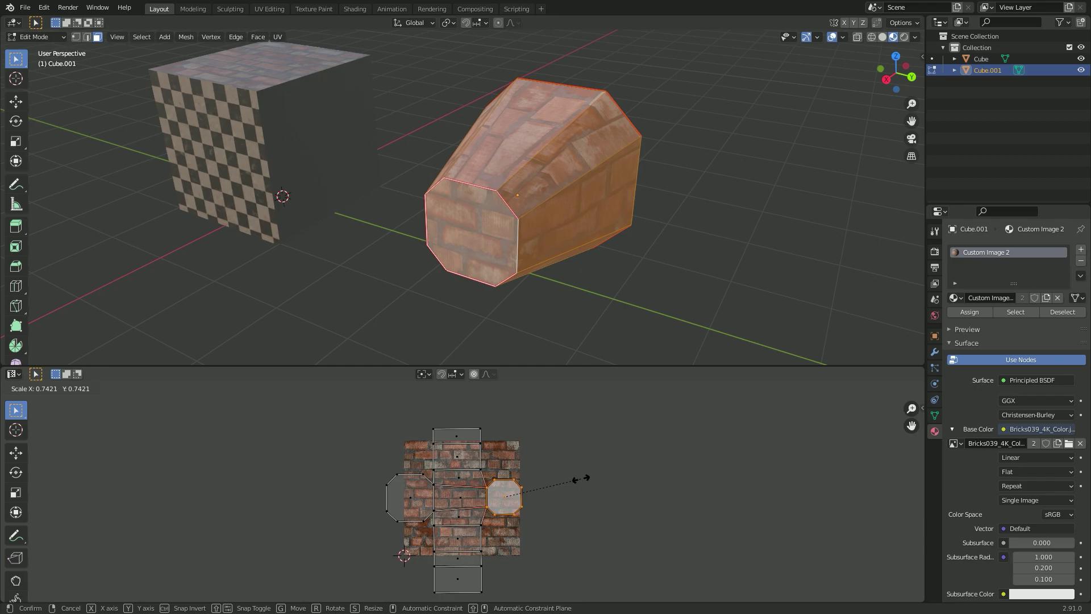
left_click(582, 478)
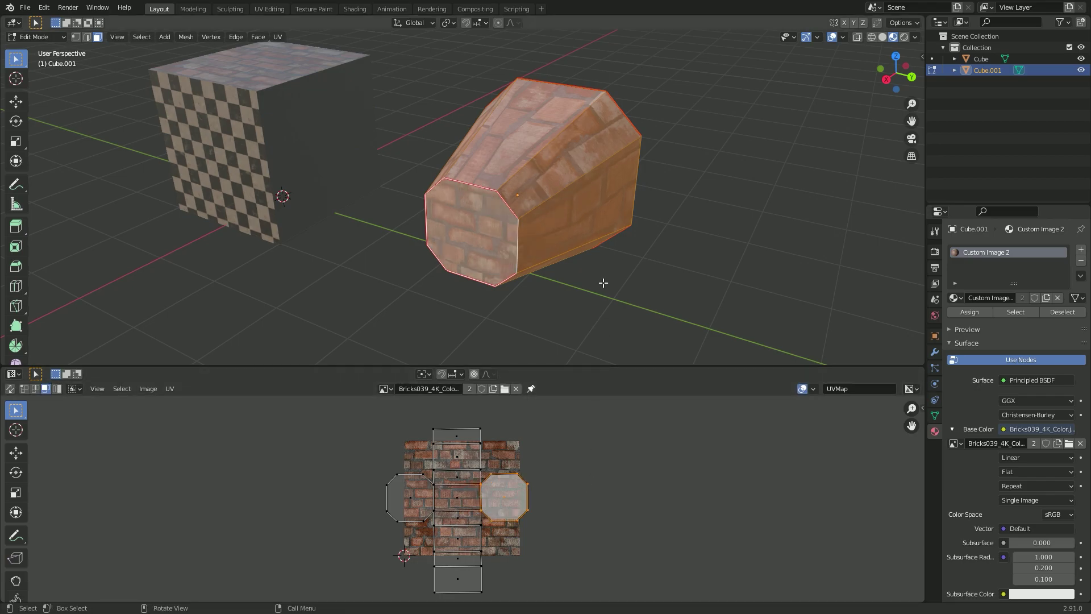
- Scale up the front octagon face, then deselect it
left_click(475, 247)
key("s")
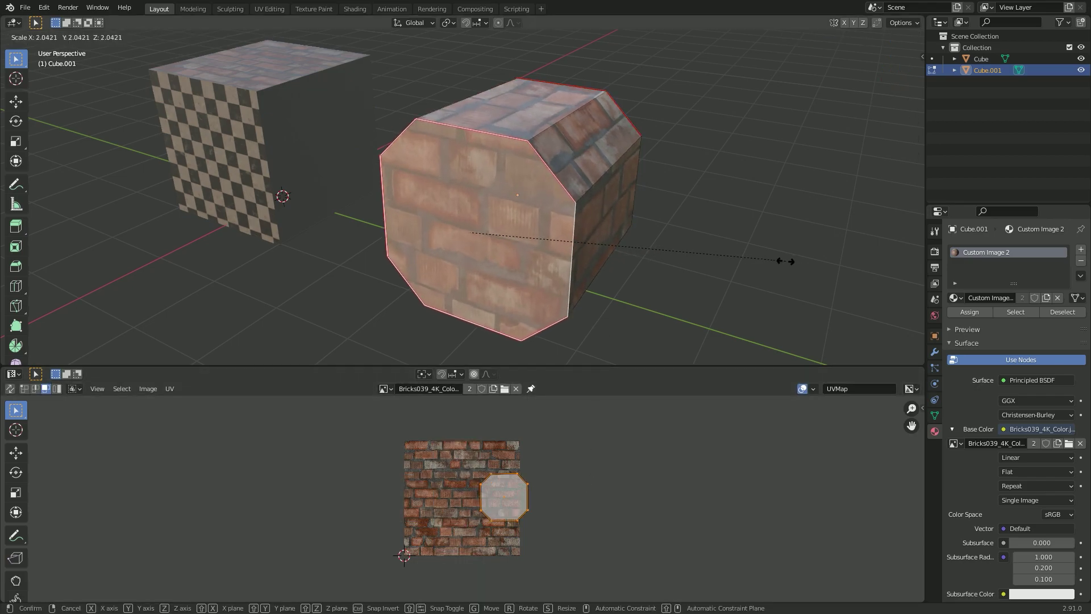
left_click(740, 261)
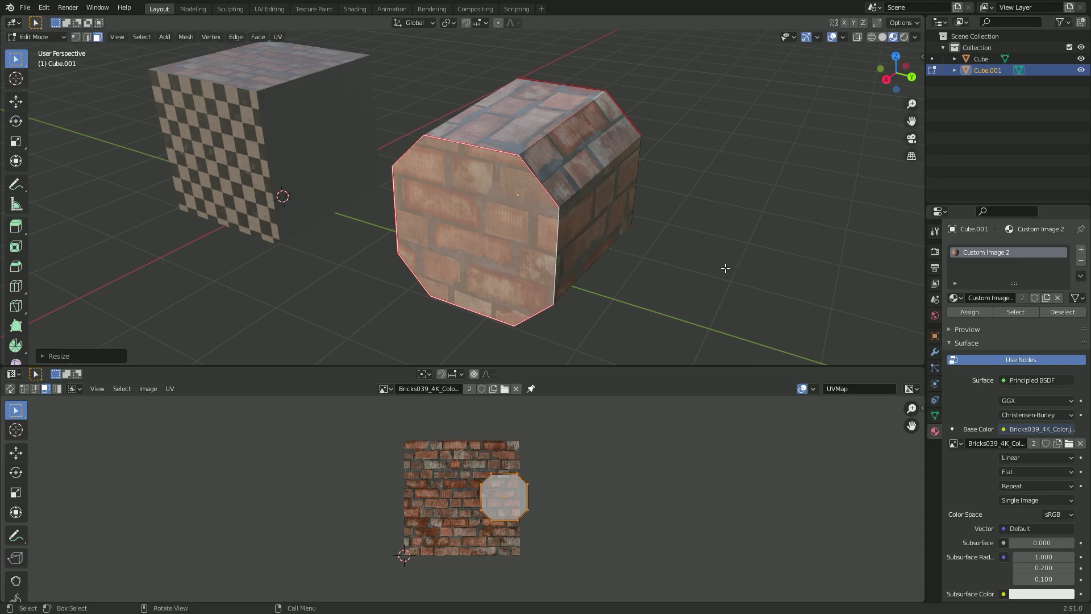
key("alt+a")
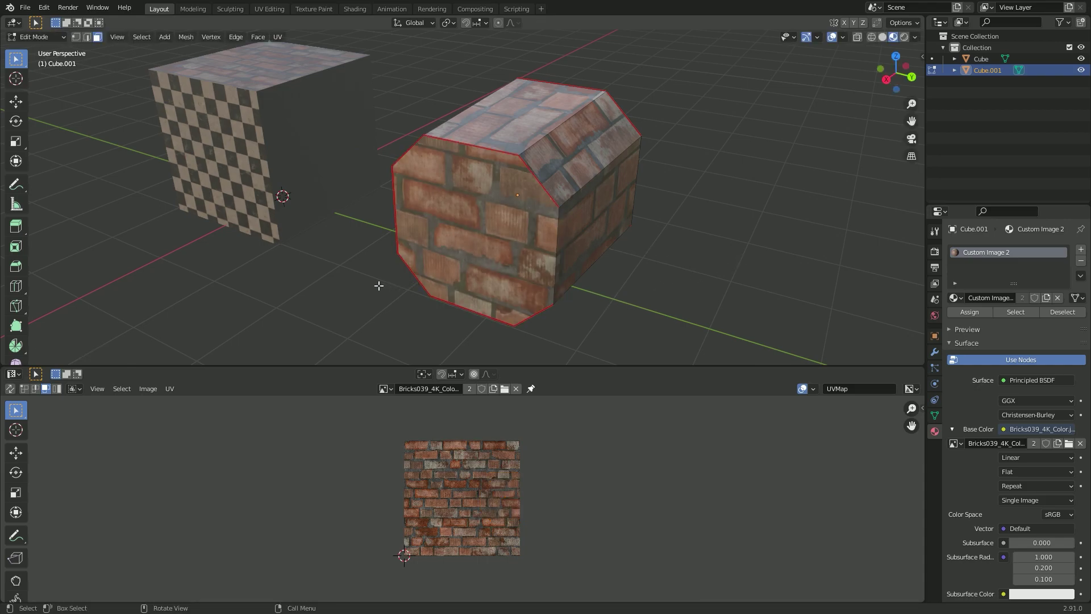
mouse_move(378, 285)
middle_mouse_down()
mouse_move(472, 215)
mouse_move(414, 207)
mouse_move(317, 227)
mouse_move(240, 269)
mouse_move(465, 265)
mouse_move(373, 281)
middle_mouse_up()
- Click through faces around the block, ending on the front octagon face
left_click(492, 217)
left_click(581, 227)
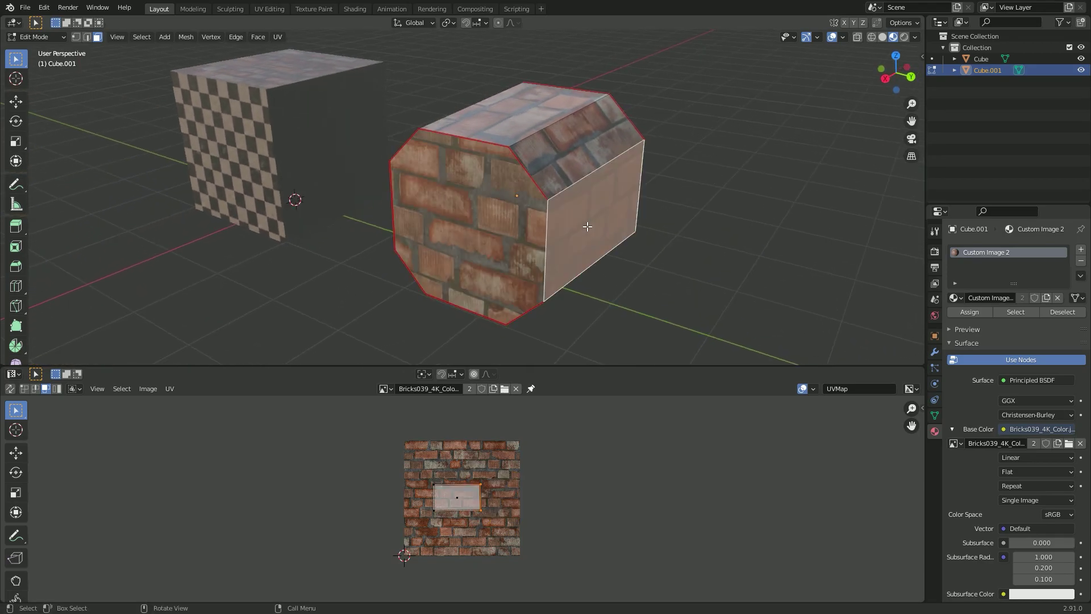
left_click(556, 159)
left_click(491, 110)
middle_click_drag(424, 142, 505, 113)
left_click(457, 137)
left_click(438, 197)
left_click(449, 259)
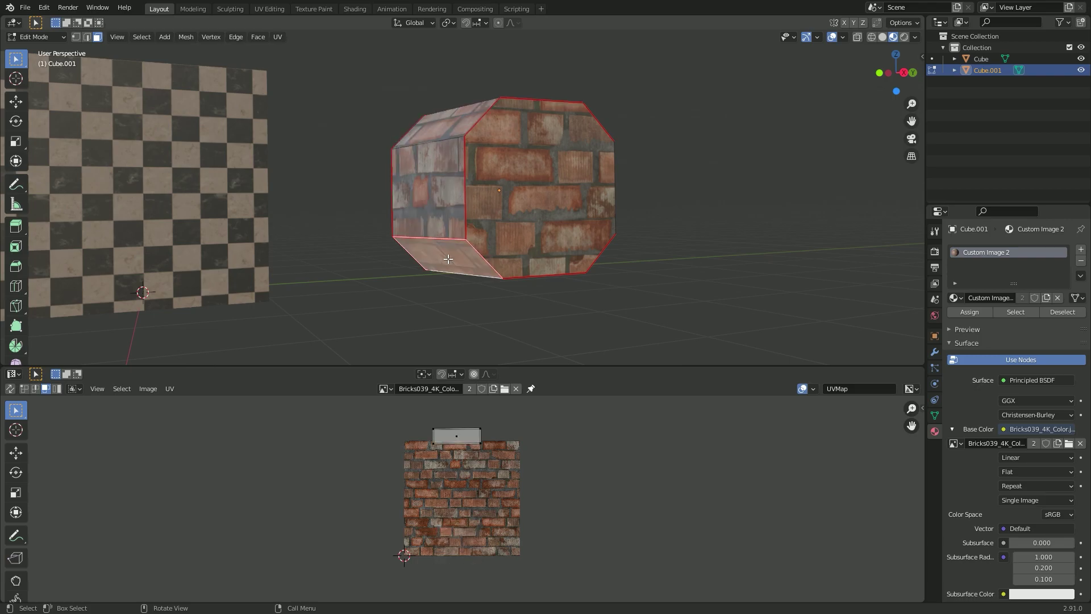
middle_click_drag(582, 269, 614, 269)
- Create a new material named Transparent with one.png as its Base Color image texture
left_click(1080, 249)
left_click(1012, 321)
type("Tran")
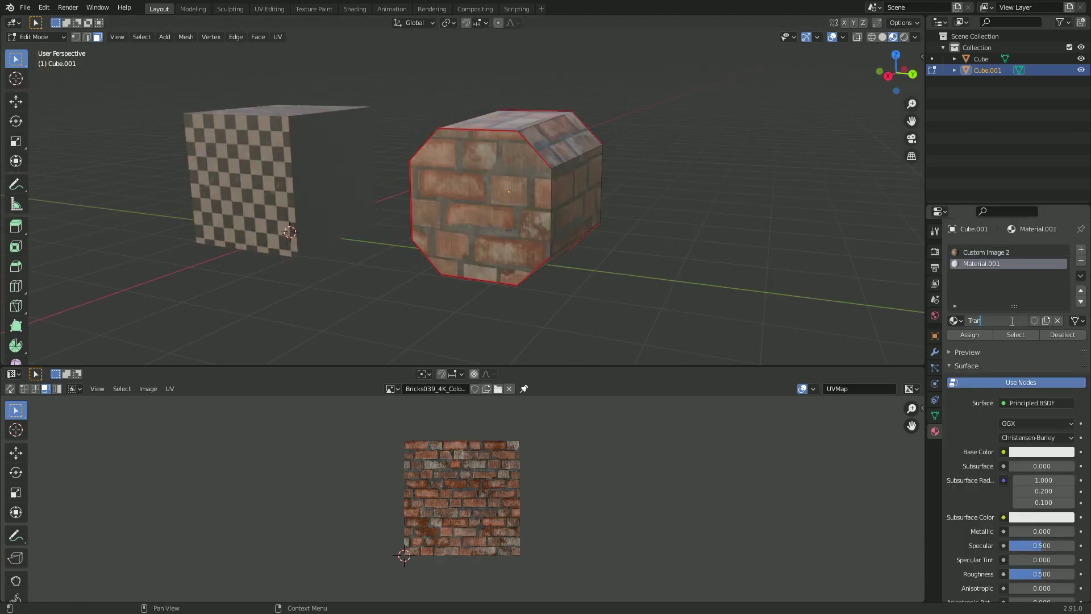
type("sparent")
key("Return")
left_click(1004, 452)
left_click(870, 422)
left_click(1057, 467)
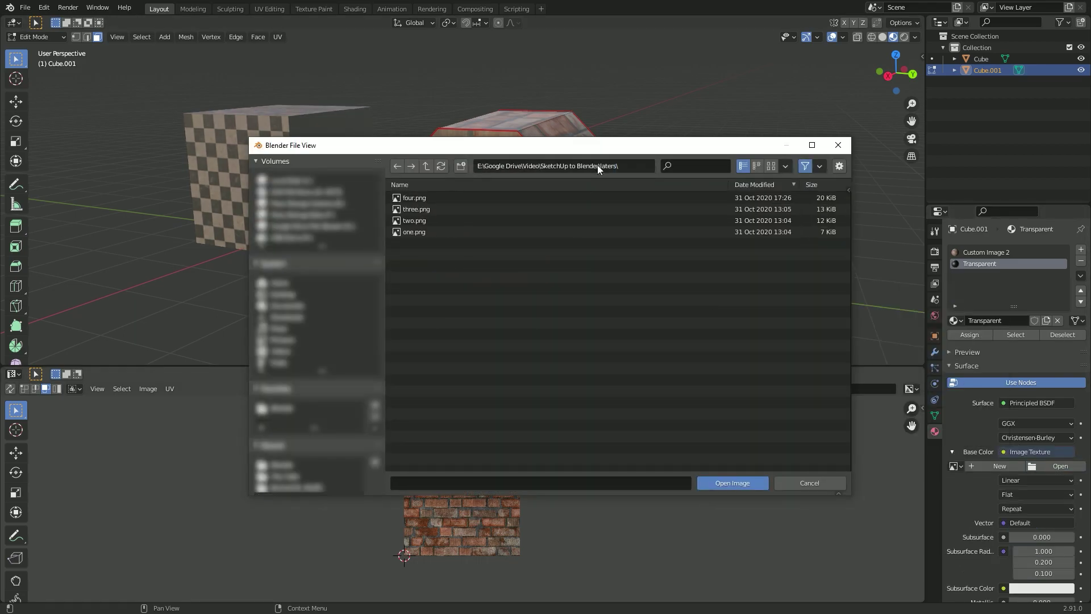
left_click(567, 231)
left_click(732, 482)
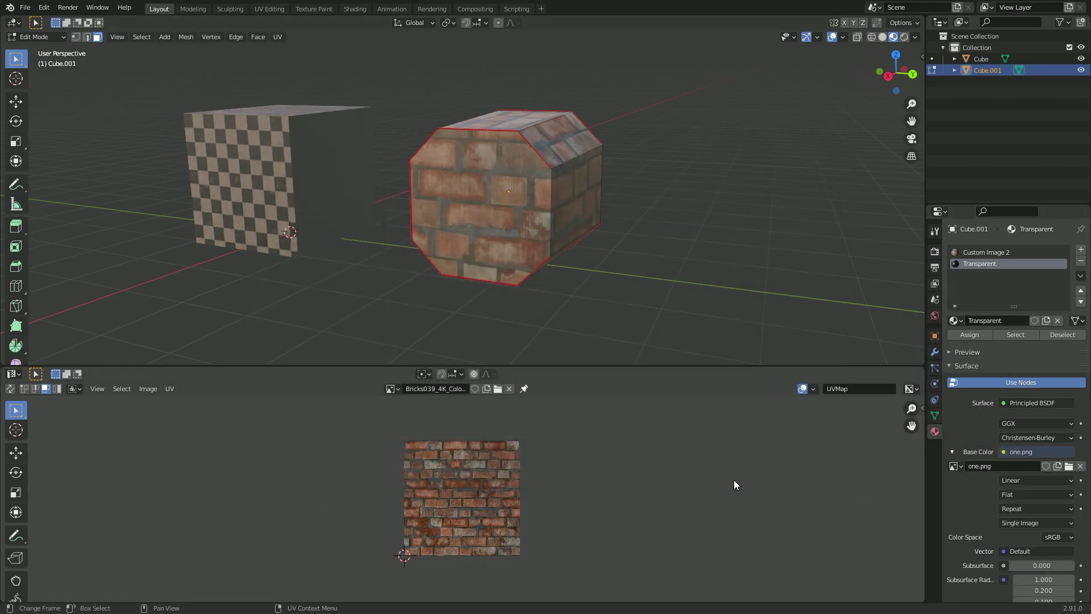
- Assign Transparent to the front face and enlarge its UV island over one.png
left_click(968, 334)
left_click(391, 389)
left_click(418, 416)
scroll(475, 520, "up", 2)
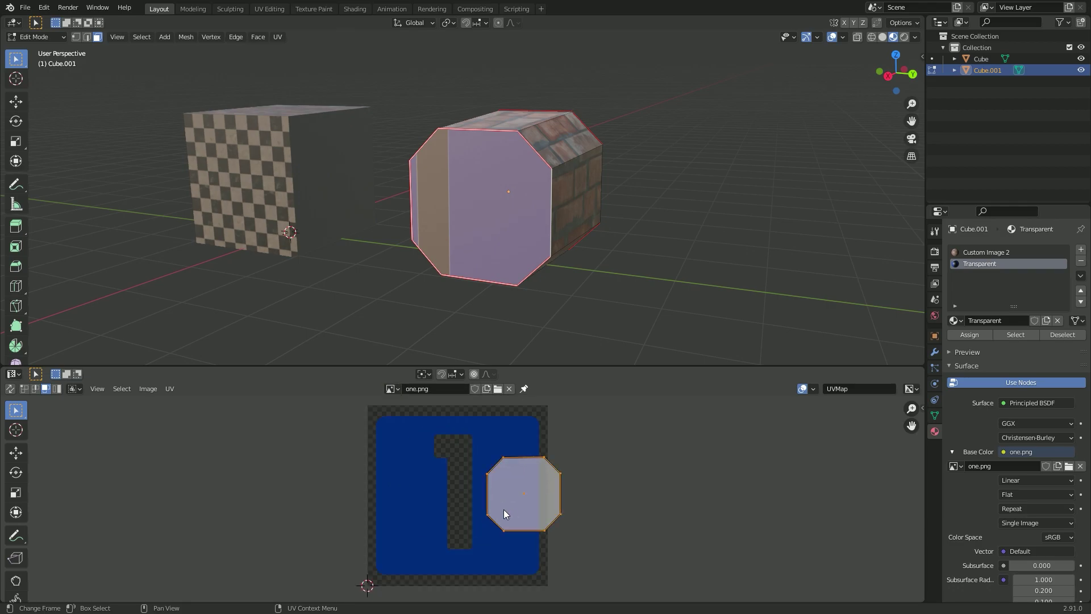
key("g")
left_click(470, 507)
key("s")
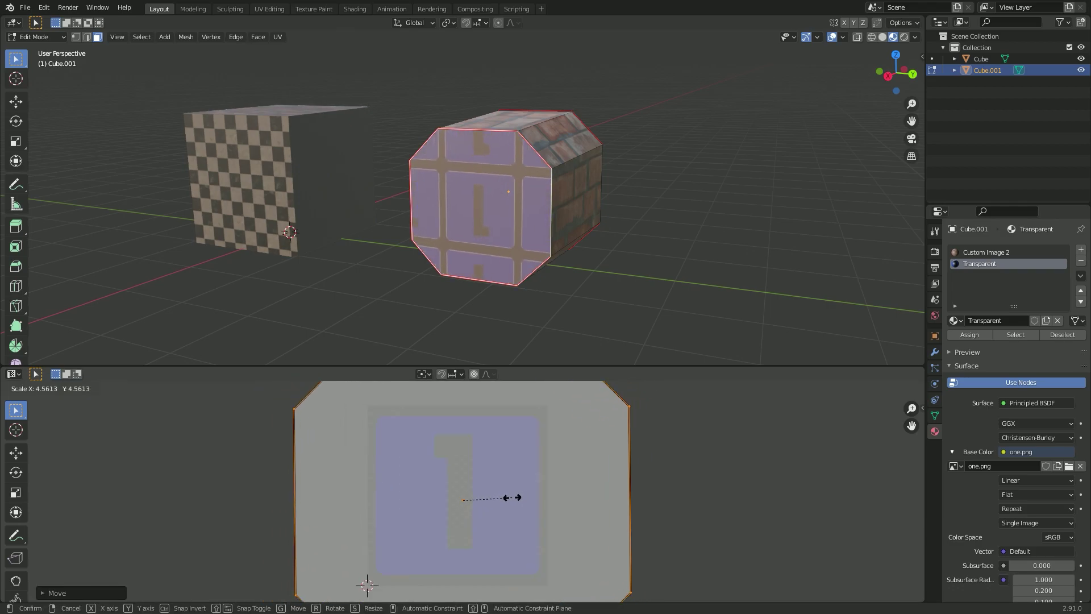
left_click(512, 497)
- Set the image extension to Clip, keep the island upright, and deselect the face
left_click(1035, 508)
key("r")
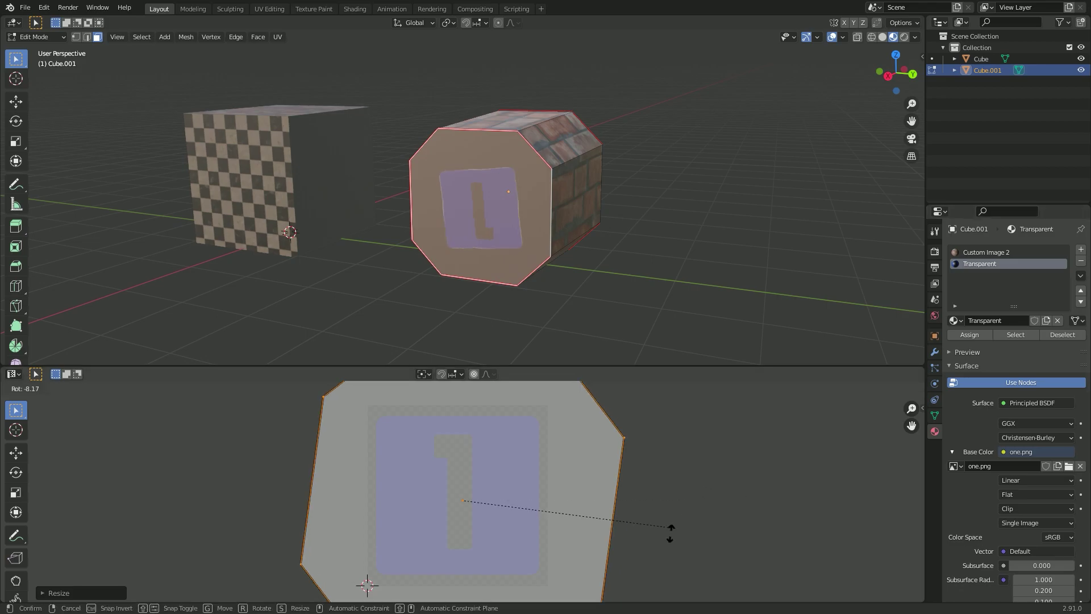
key("Escape")
key("alt+a")
scroll(537, 180, "up", 2)
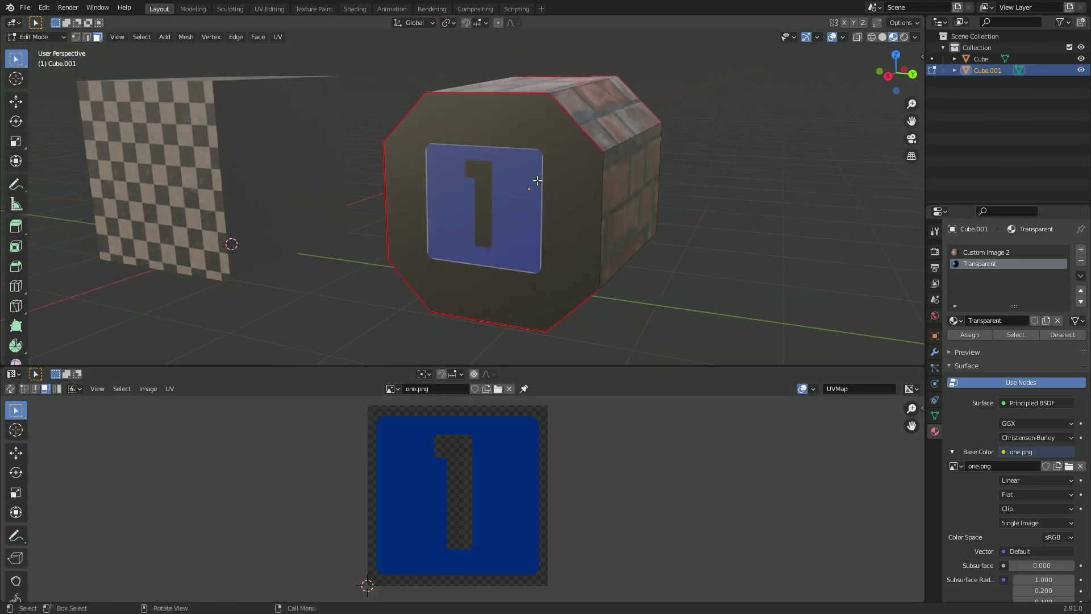
mouse_move(537, 181)
middle_mouse_down()
mouse_move(486, 228)
mouse_move(443, 239)
middle_mouse_up()
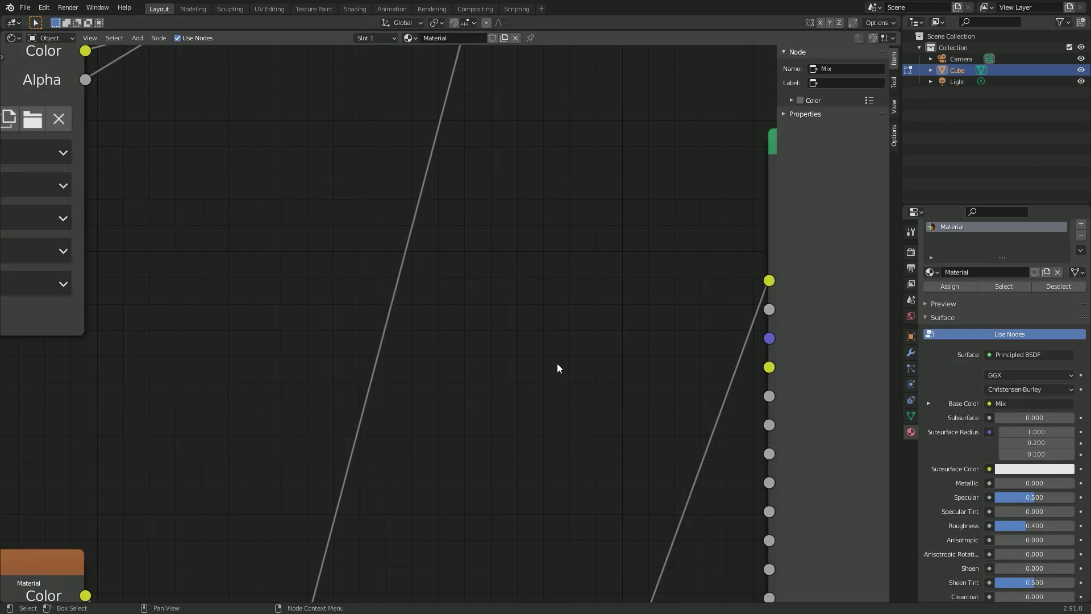
scroll(589, 274, "down", 2)
scroll(588, 273, "down", 2)
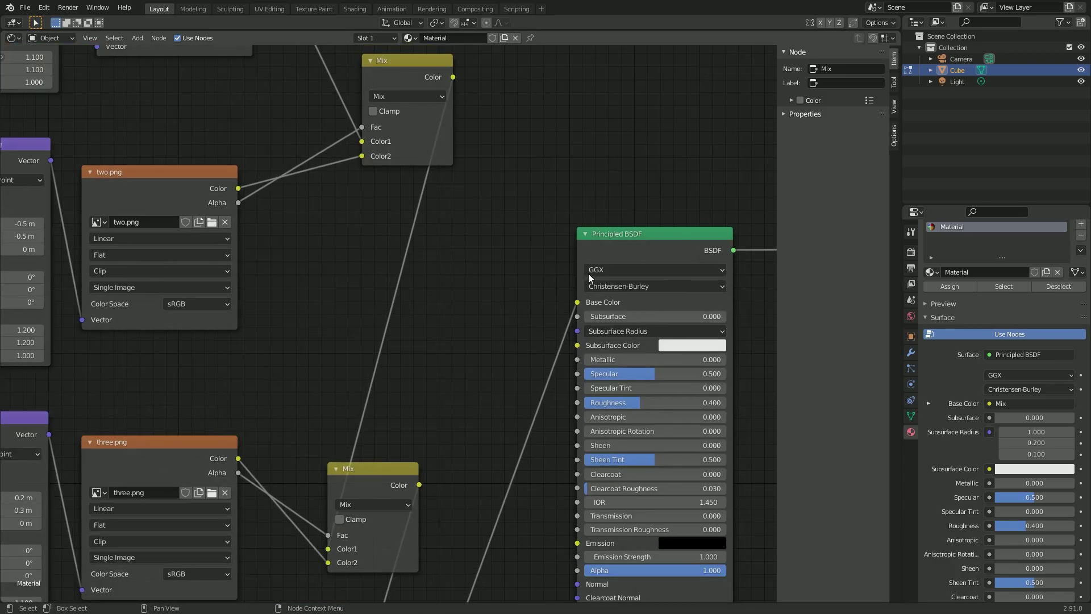
scroll(588, 274, "down", 2)
scroll(588, 277, "down", 1)
- Zoom out on the node tree, reveal the cube numbered 1–4, and show the Texture Coordinate and Mix nodes
middle_click_drag(575, 281, 480, 287)
scroll(478, 294, "up", 1)
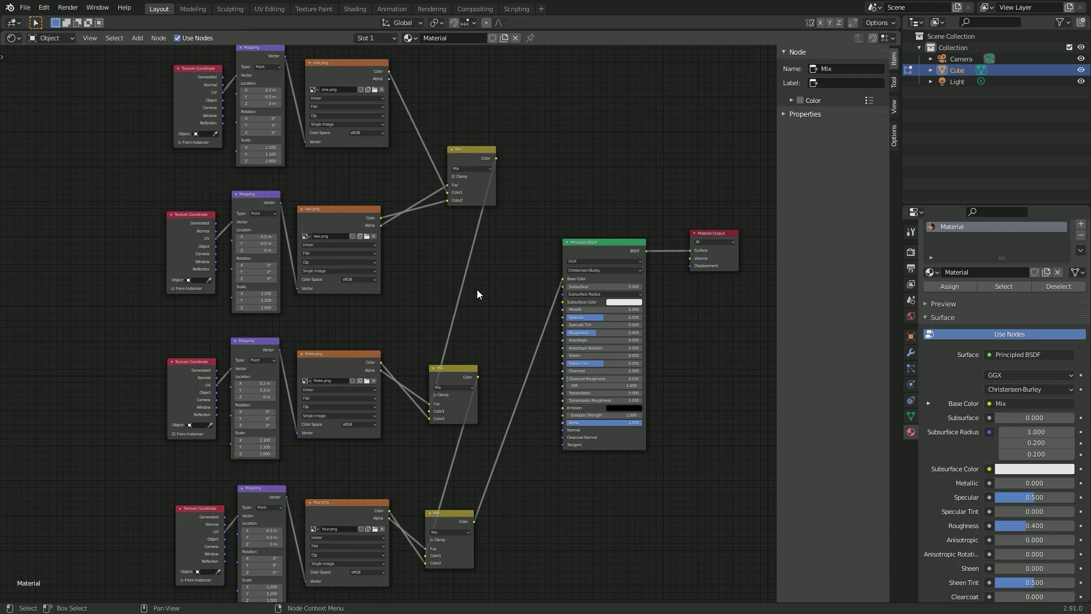
left_click_drag(654, 29, 653, 508)
middle_click_drag(512, 589, 527, 533)
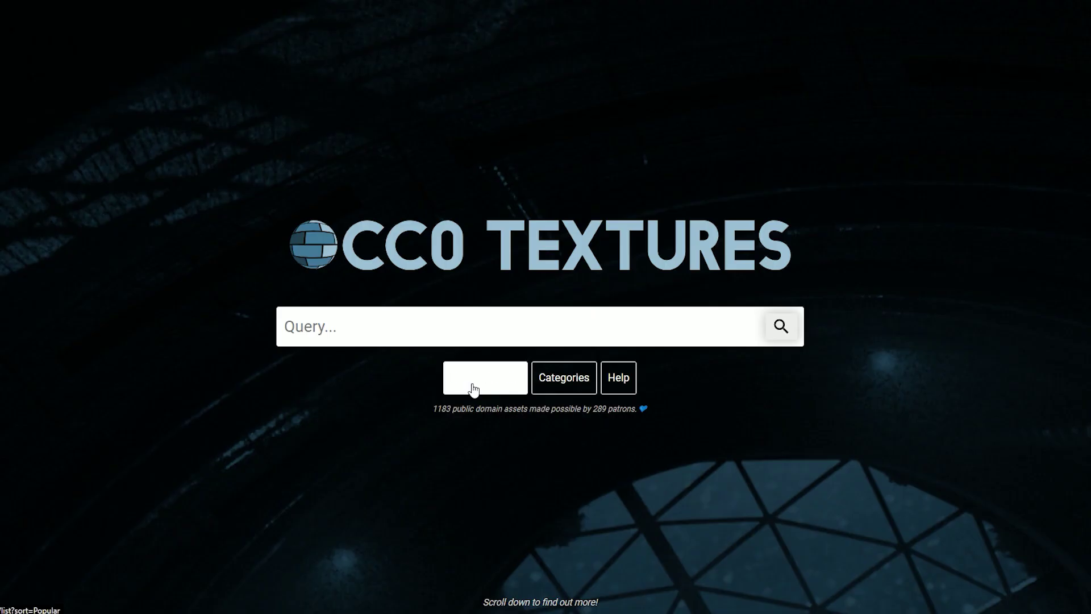
- Browse the CC0 Textures asset listing, then begin rescaling the selected face in Blender
left_click(469, 388)
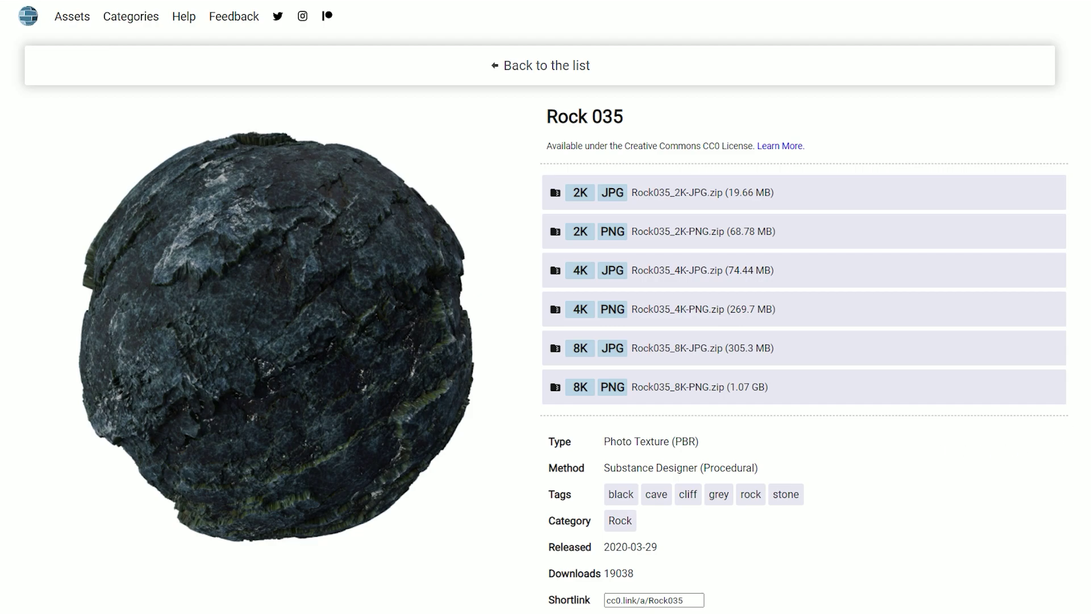
scroll(545, 307, "down", 1)
scroll(546, 307, "down", 1)
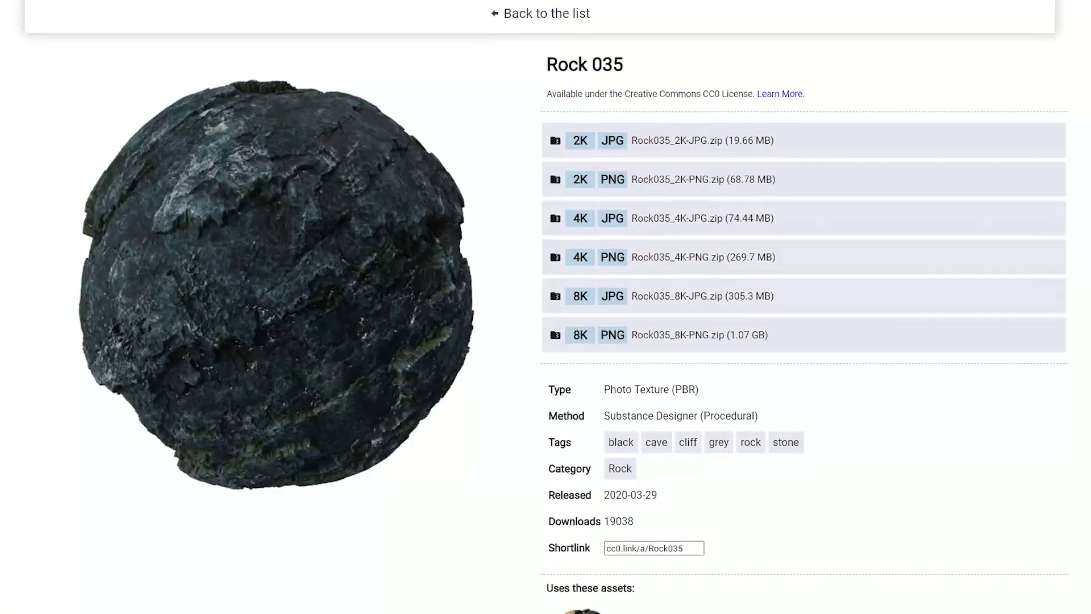
scroll(546, 306, "down", 1)
scroll(546, 307, "down", 1)
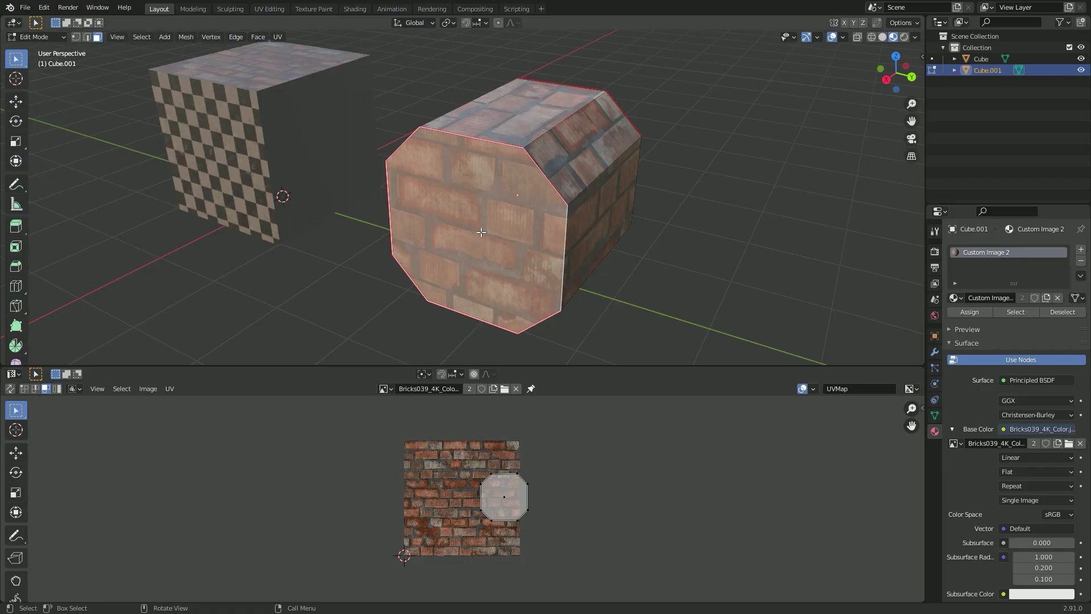
key("s")
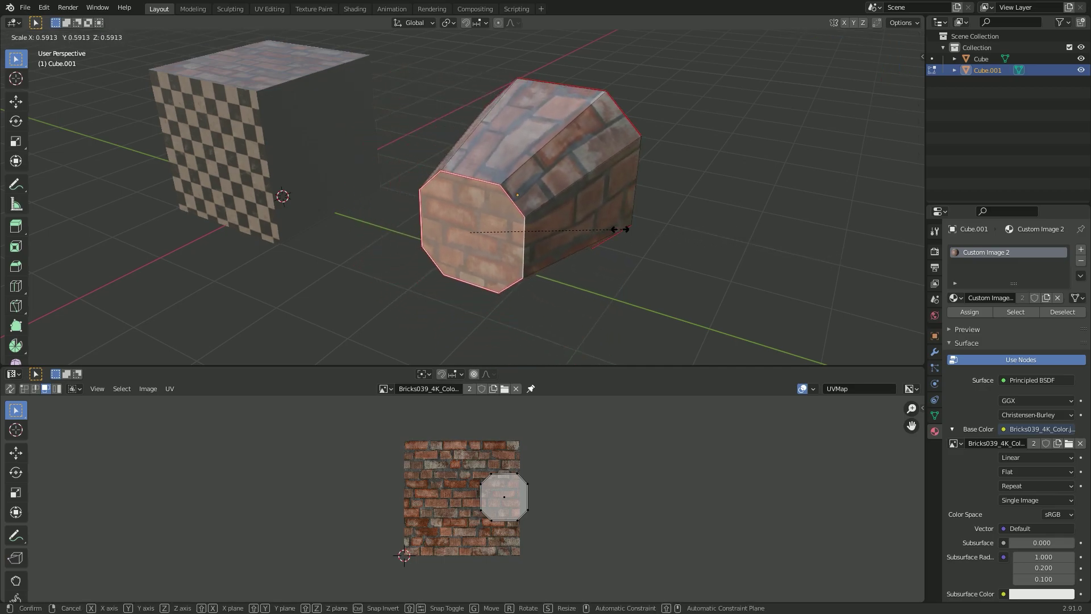
left_click(644, 225)
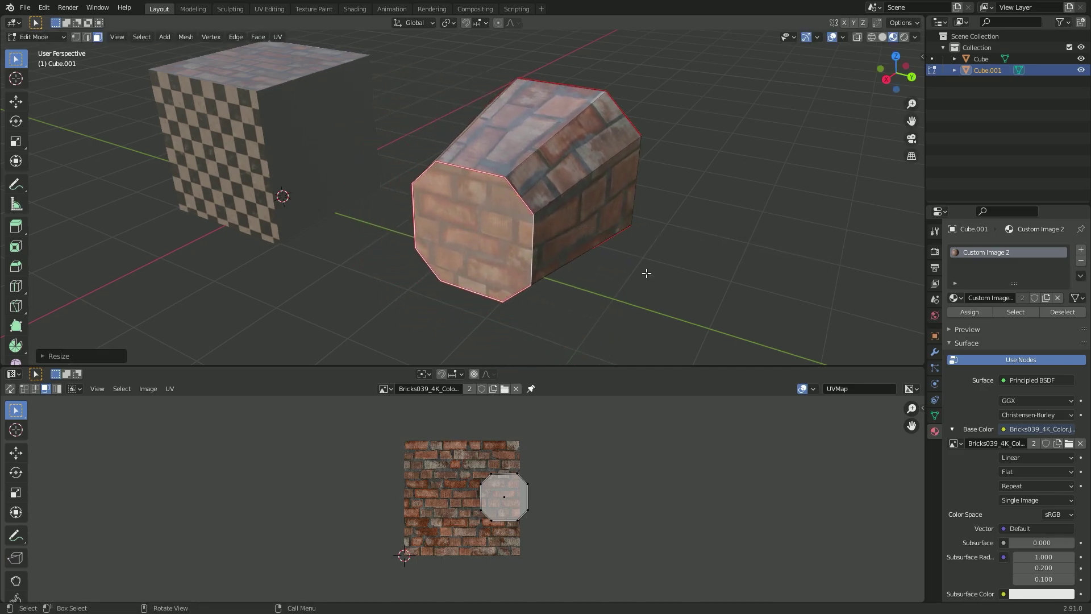
key("ctrl+z")
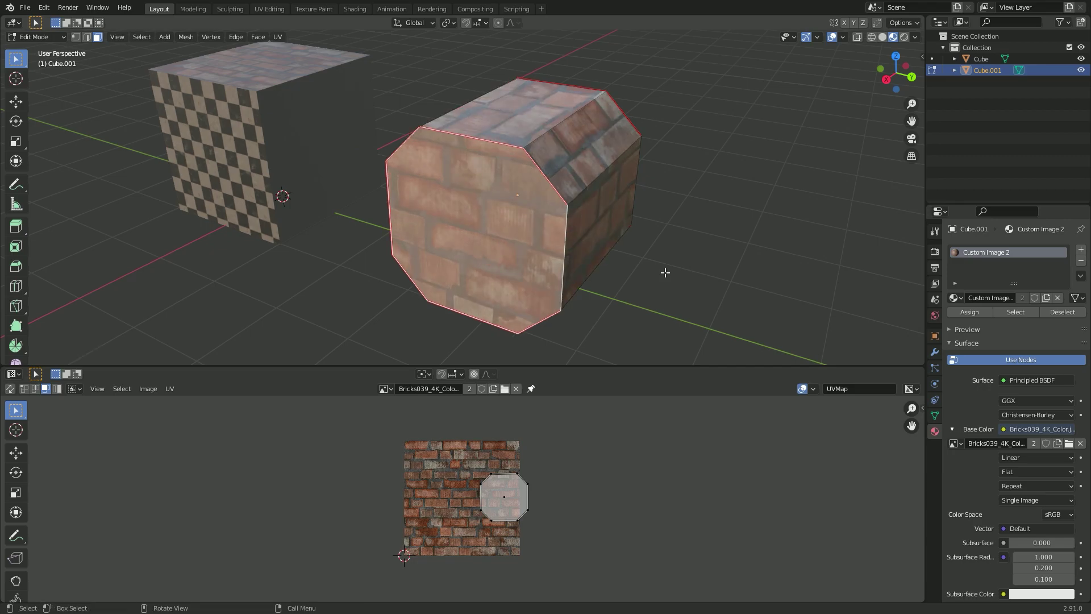
key("a")
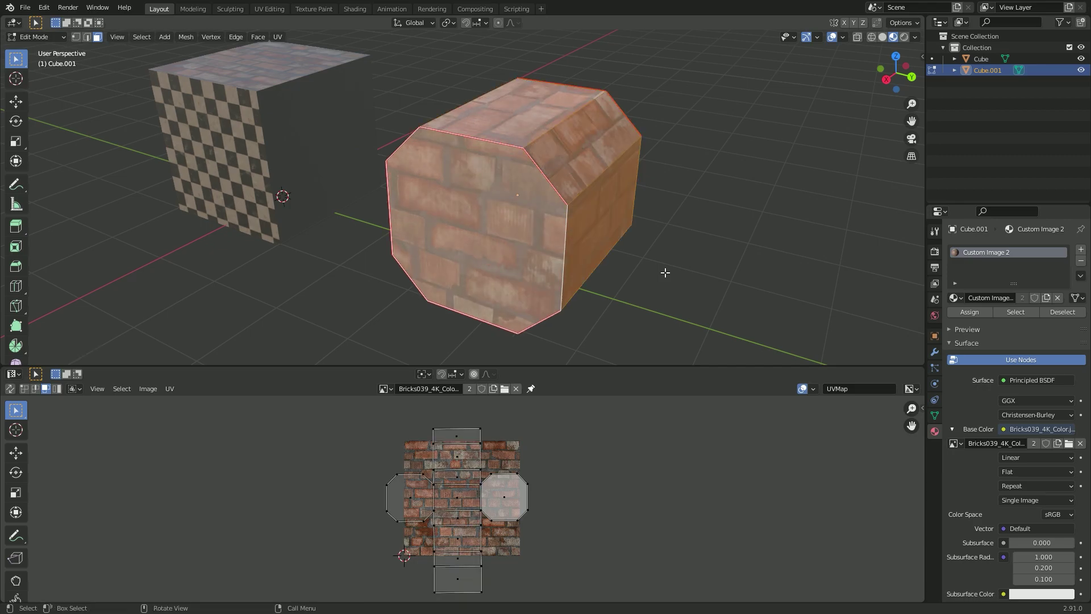
left_click(654, 273)
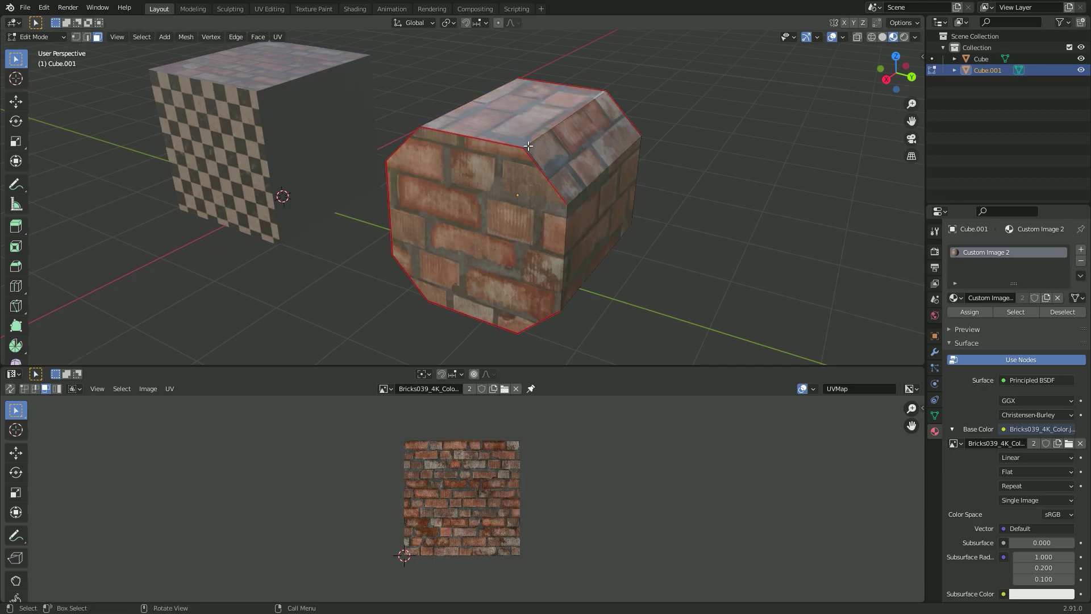